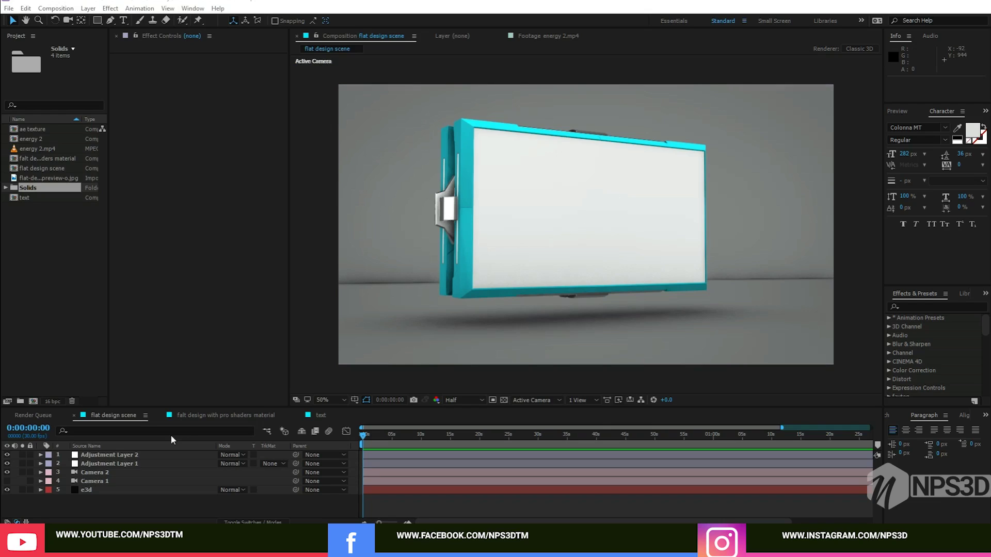
Pick the flat-design preview JPG in the Project panel for the flat design scene
{"action": "left_click", "coordinate": [98, 509]}
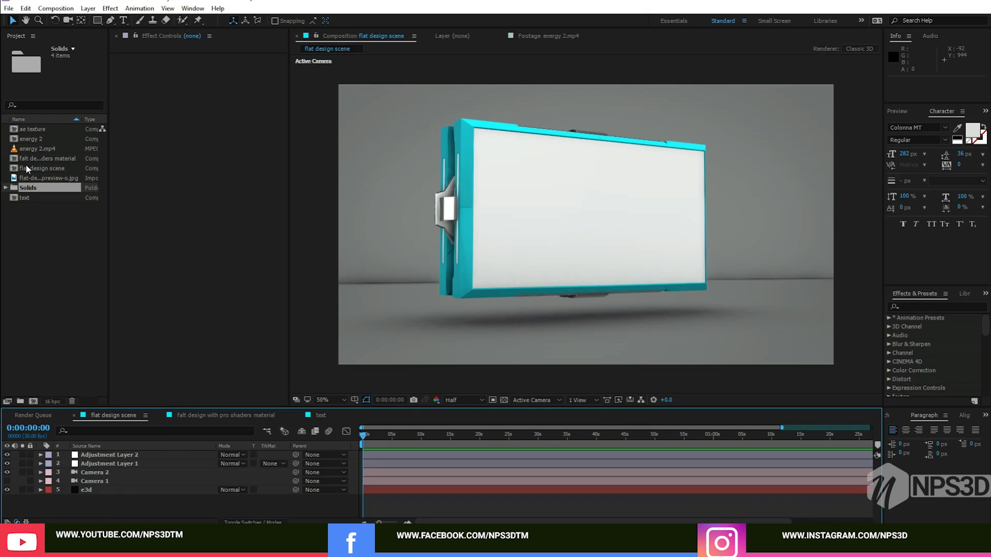
{"action": "left_click", "coordinate": [48, 179]}
{"action": "left_click_drag", "start_coordinate": [48, 183], "coordinate": [124, 507]}
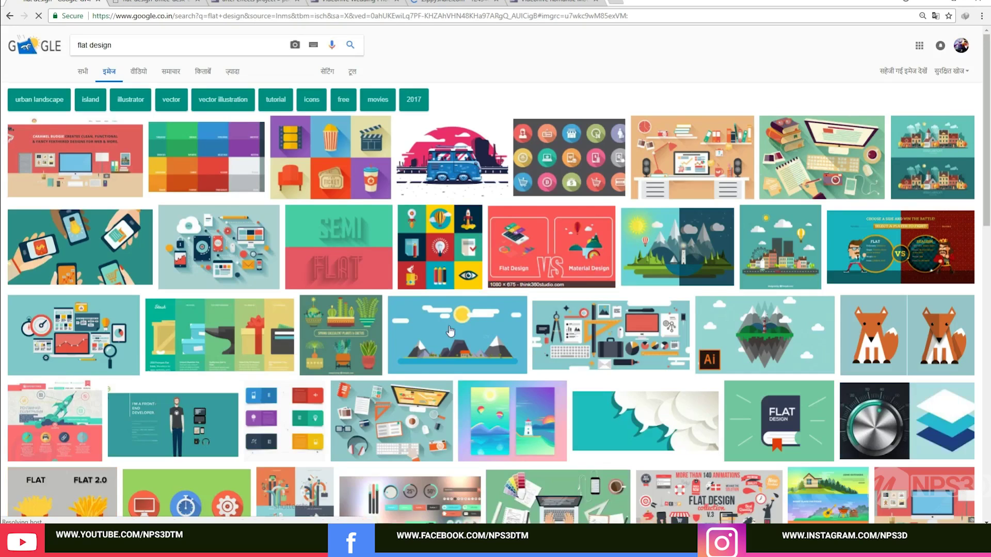
{"action": "scroll", "coordinate": [465, 351], "scroll_direction": "down", "scroll_amount": 4}
{"action": "scroll", "coordinate": [488, 356], "scroll_direction": "up", "scroll_amount": 2}
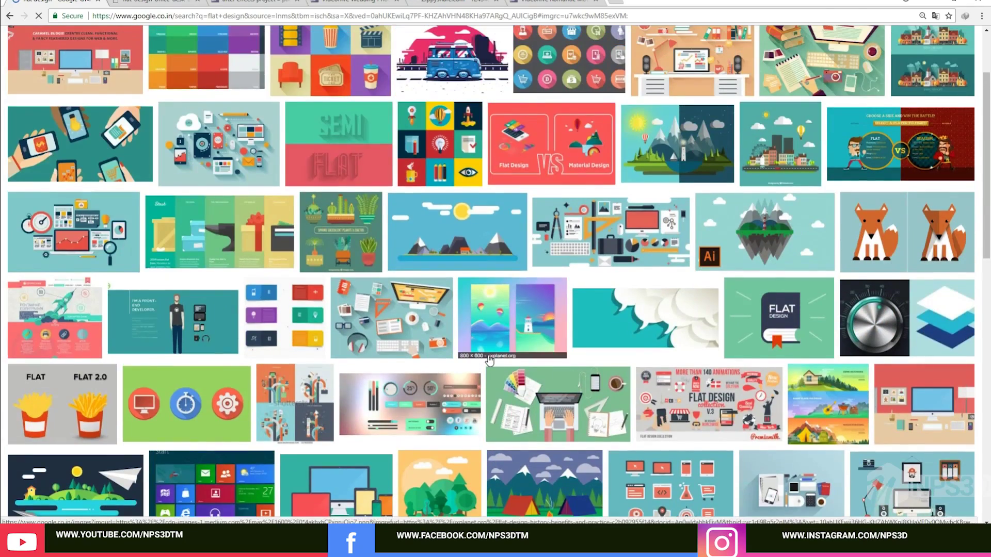
{"action": "scroll", "coordinate": [489, 360], "scroll_direction": "down", "scroll_amount": 3}
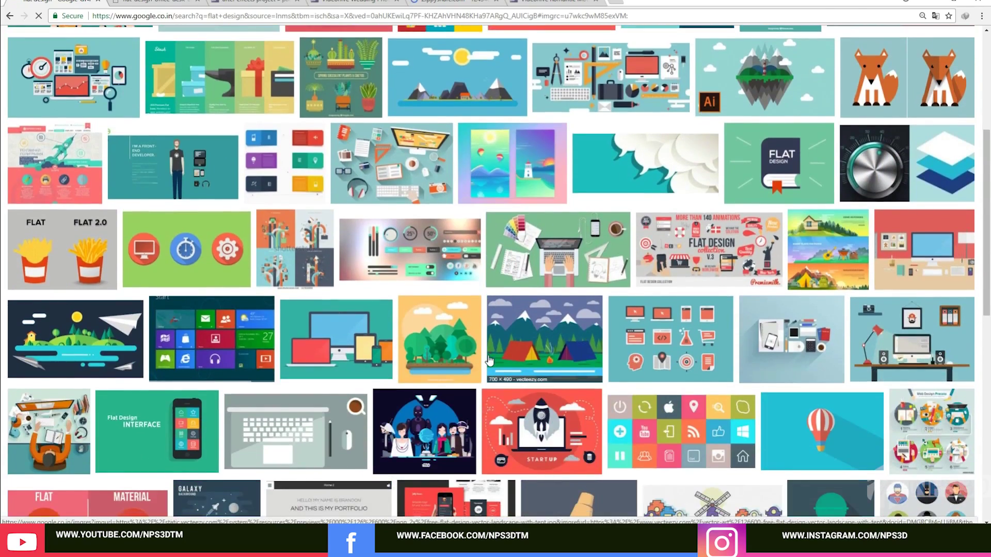
{"action": "scroll", "coordinate": [489, 360], "scroll_direction": "down", "scroll_amount": 9}
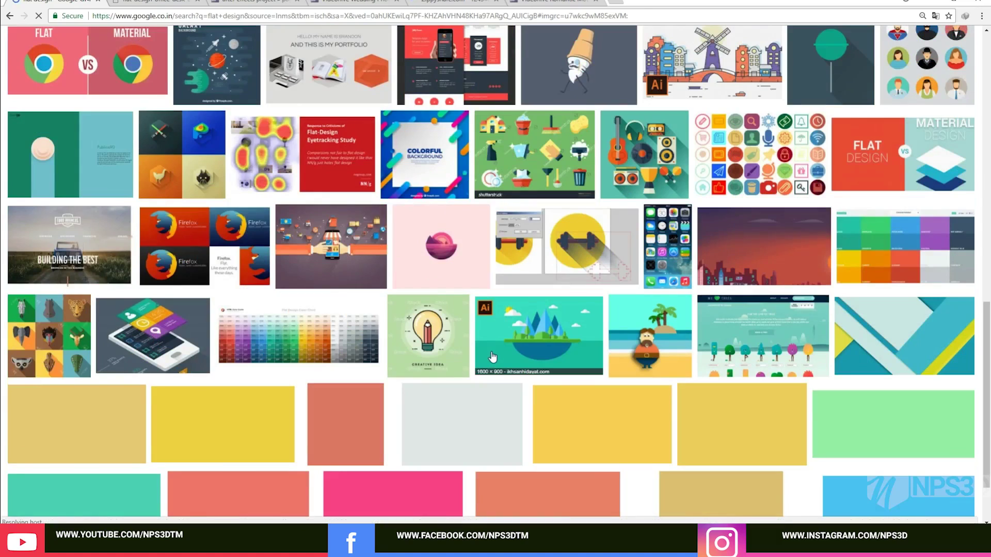
{"action": "scroll", "coordinate": [492, 356], "scroll_direction": "up", "scroll_amount": 10}
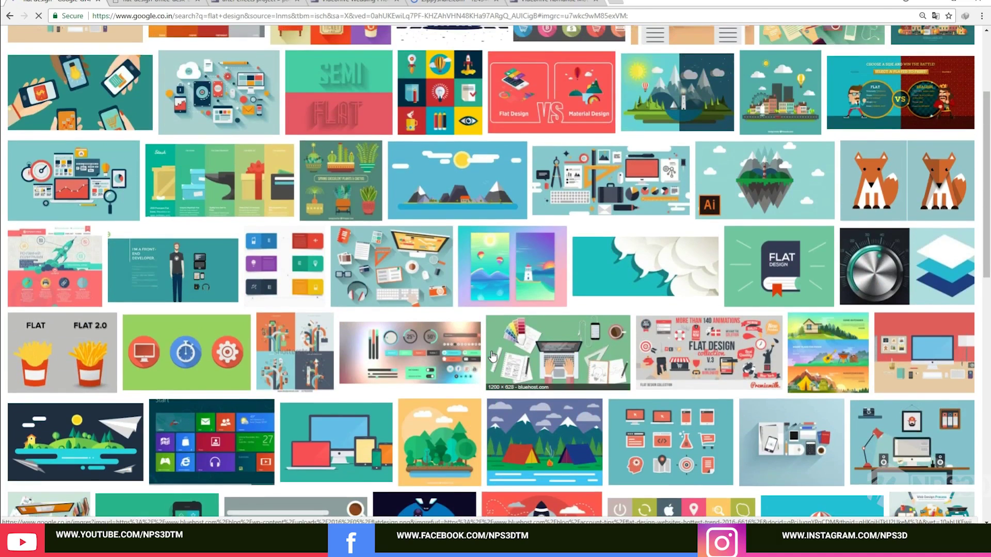
{"action": "scroll", "coordinate": [491, 356], "scroll_direction": "up", "scroll_amount": 3}
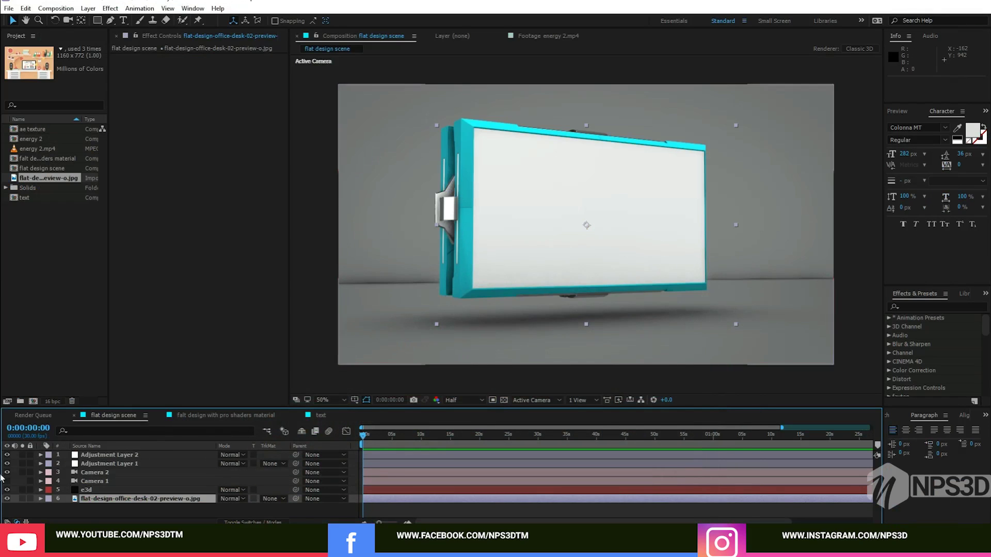
Set the e3d layer's Custom Texture Map Layer 1 to the flat design JPG and open Scene Setup
{"action": "left_click", "coordinate": [88, 490]}
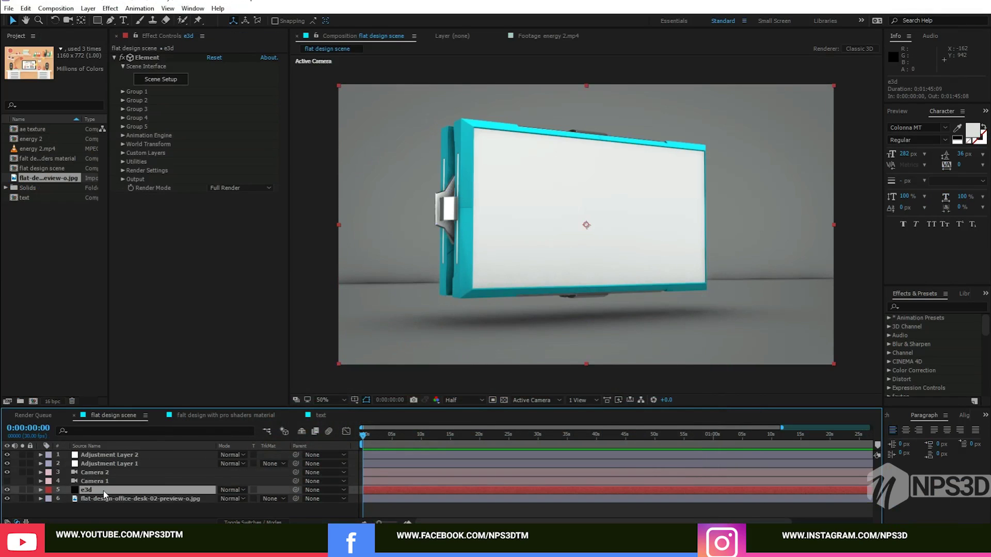
{"action": "left_click", "coordinate": [123, 153]}
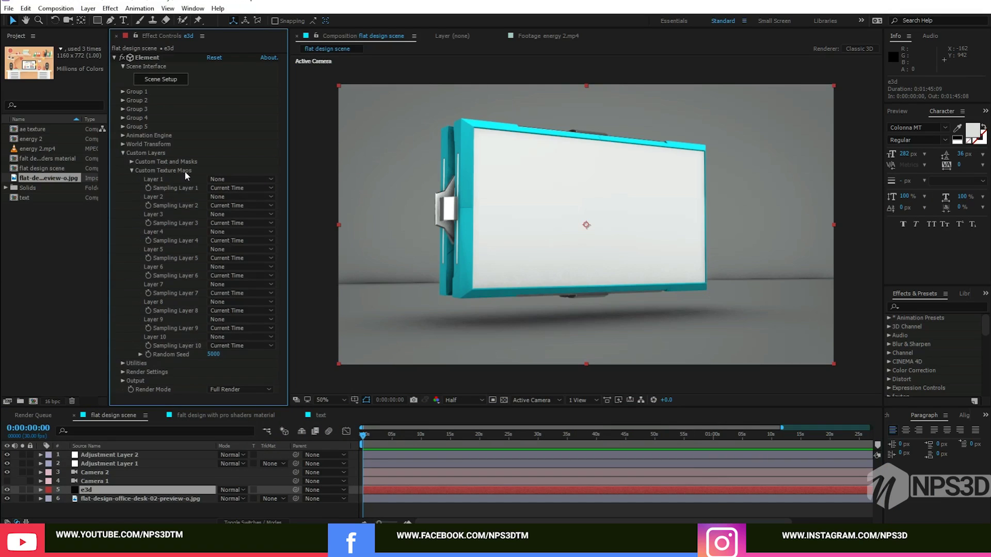
{"action": "left_click", "coordinate": [230, 180]}
{"action": "left_click", "coordinate": [231, 239]}
{"action": "left_click", "coordinate": [132, 170]}
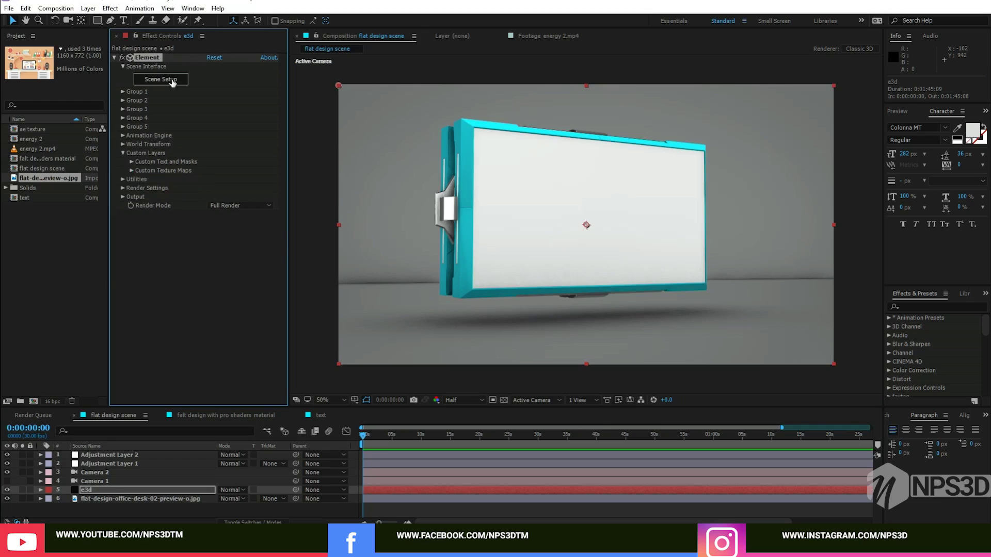
{"action": "left_click", "coordinate": [172, 81]}
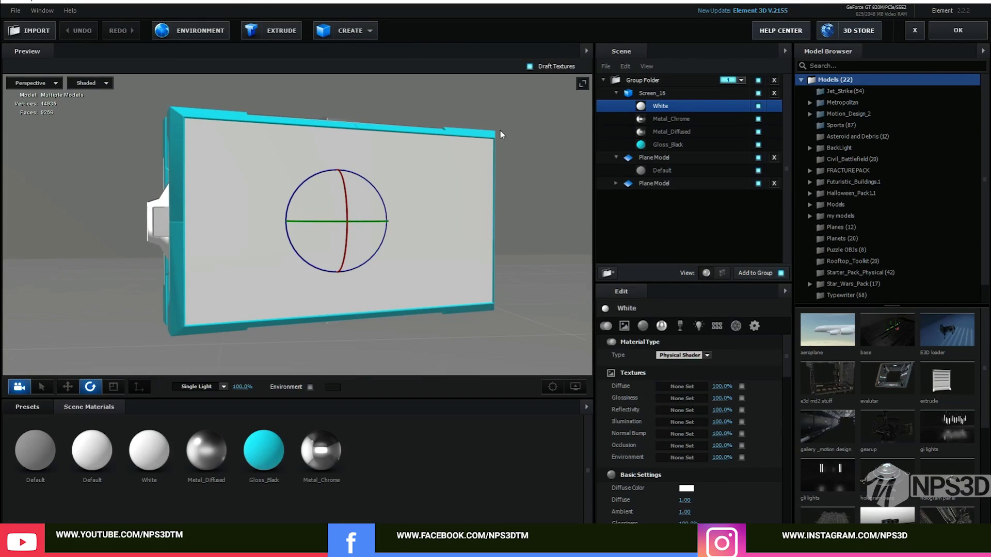
{"action": "left_click", "coordinate": [679, 94]}
{"action": "left_click", "coordinate": [757, 94]}
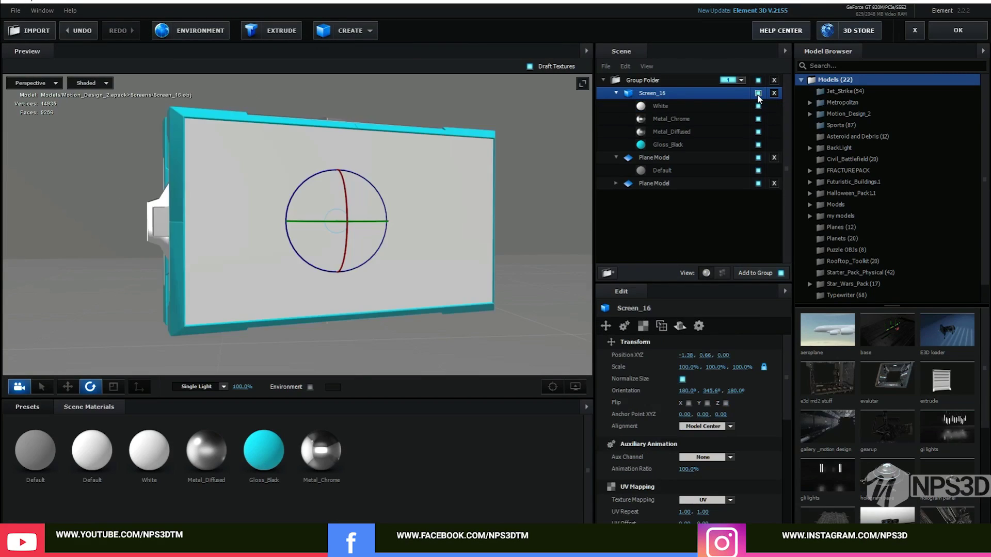
{"action": "left_click", "coordinate": [757, 94]}
{"action": "left_click", "coordinate": [650, 107]}
{"action": "left_click", "coordinate": [758, 106]}
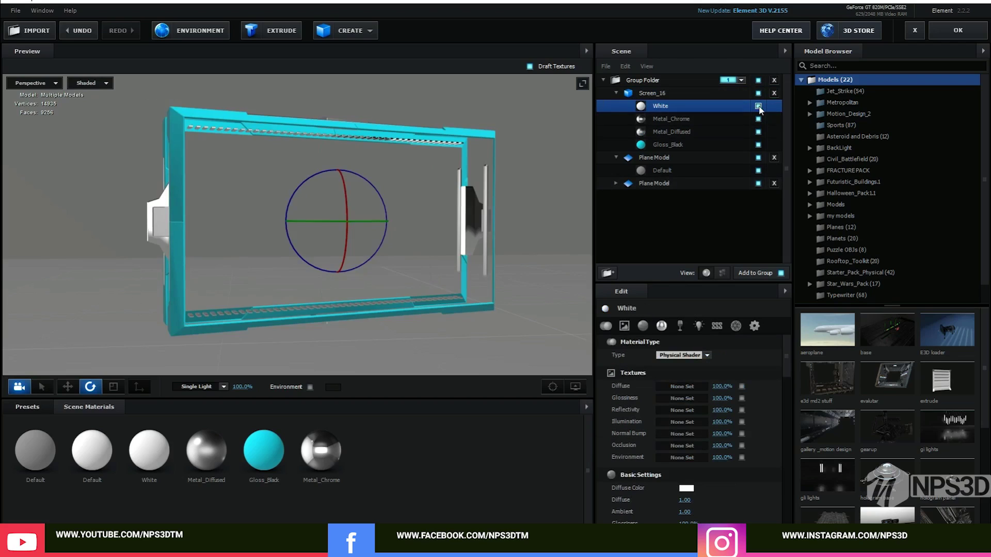
{"action": "left_click", "coordinate": [758, 106]}
{"action": "left_click", "coordinate": [757, 107]}
{"action": "left_click", "coordinate": [757, 106]}
{"action": "left_click", "coordinate": [758, 107]}
{"action": "left_click", "coordinate": [758, 106]}
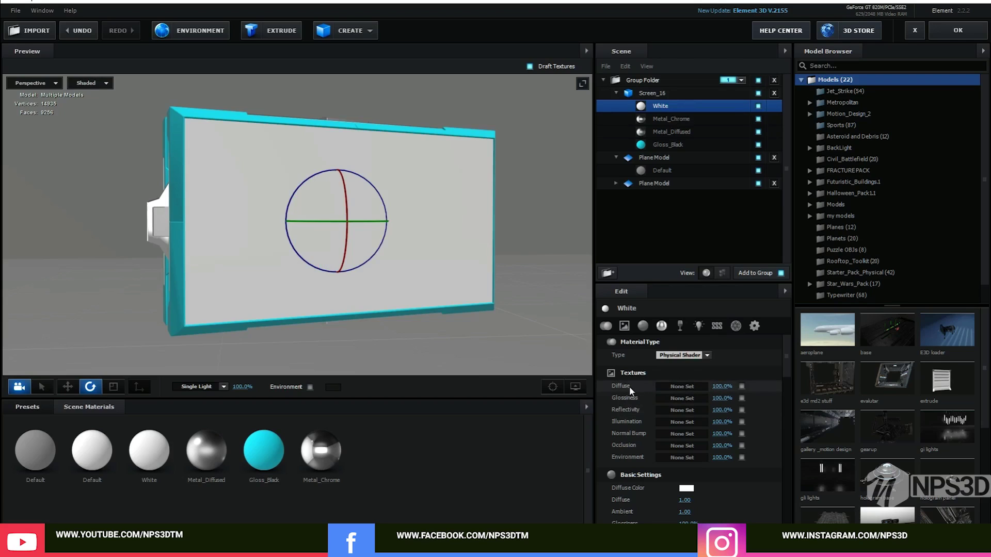
Assign Custom Layer 1 as the White material's Diffuse texture so the desk image shows on the screen
{"action": "left_click", "coordinate": [677, 386]}
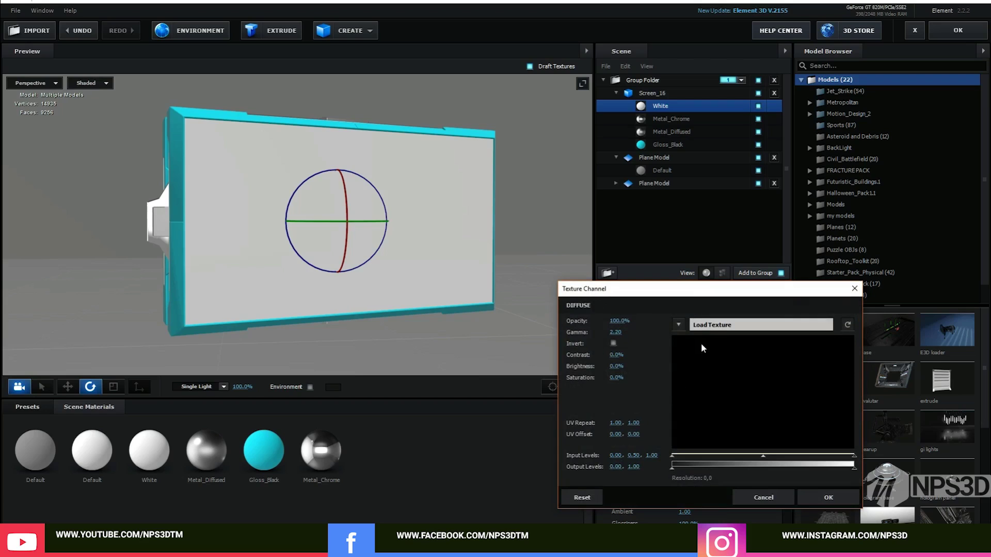
{"action": "left_click", "coordinate": [721, 326]}
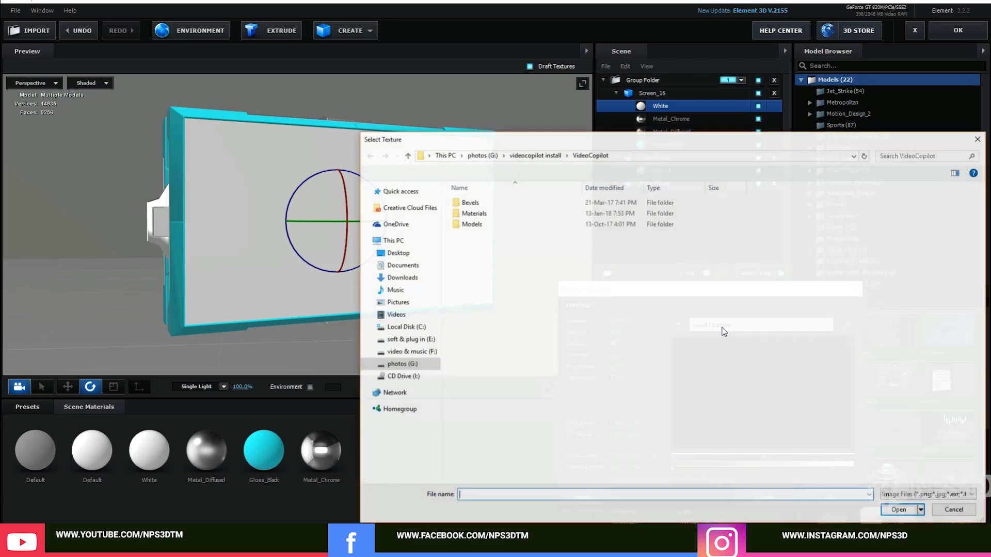
{"action": "left_click", "coordinate": [954, 510]}
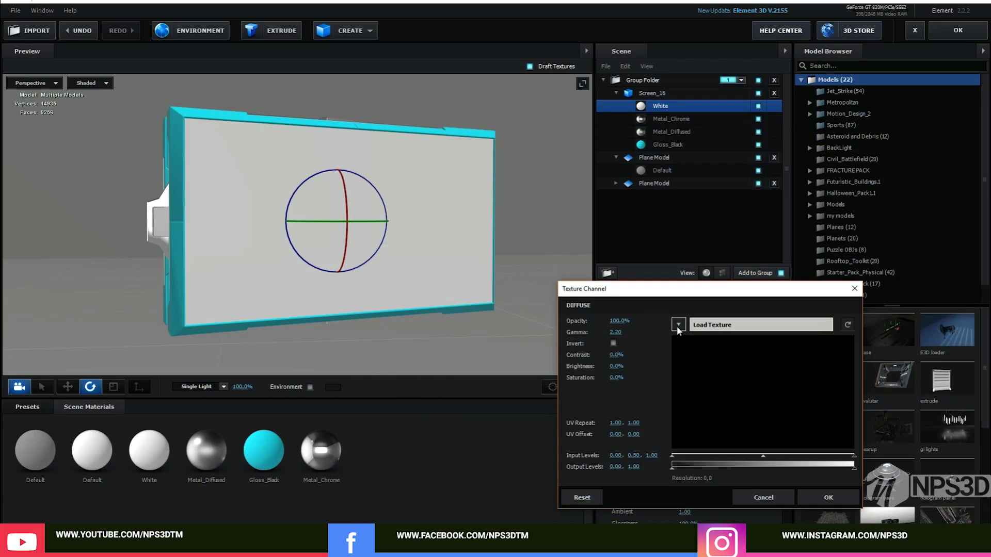
{"action": "left_click", "coordinate": [676, 326]}
{"action": "left_click", "coordinate": [701, 341]}
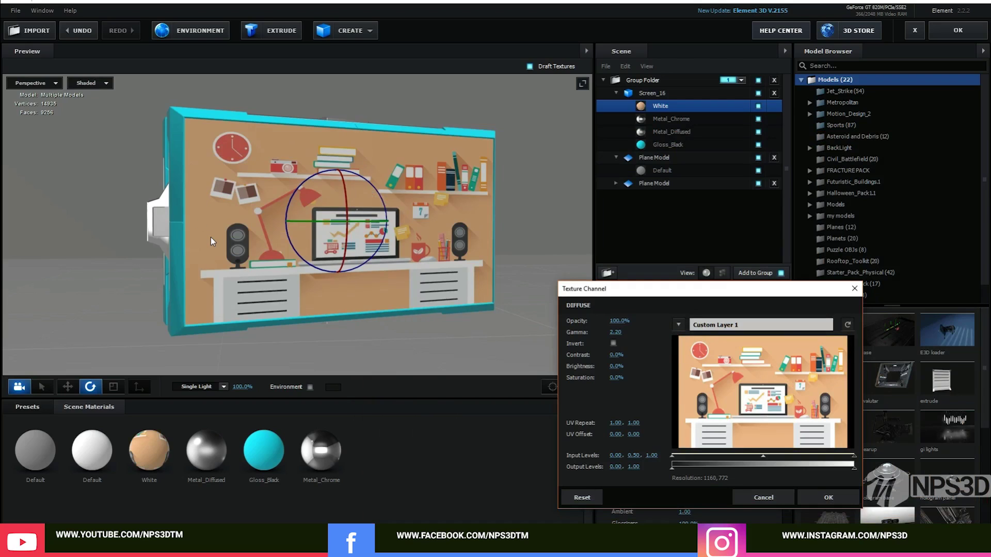
{"action": "left_click", "coordinate": [828, 497]}
{"action": "mouse_move", "coordinate": [404, 293]}
{"action": "left_mouse_down"}
{"action": "mouse_move", "coordinate": [390, 289]}
{"action": "mouse_move", "coordinate": [422, 292]}
{"action": "mouse_move", "coordinate": [410, 295]}
{"action": "left_mouse_up"}
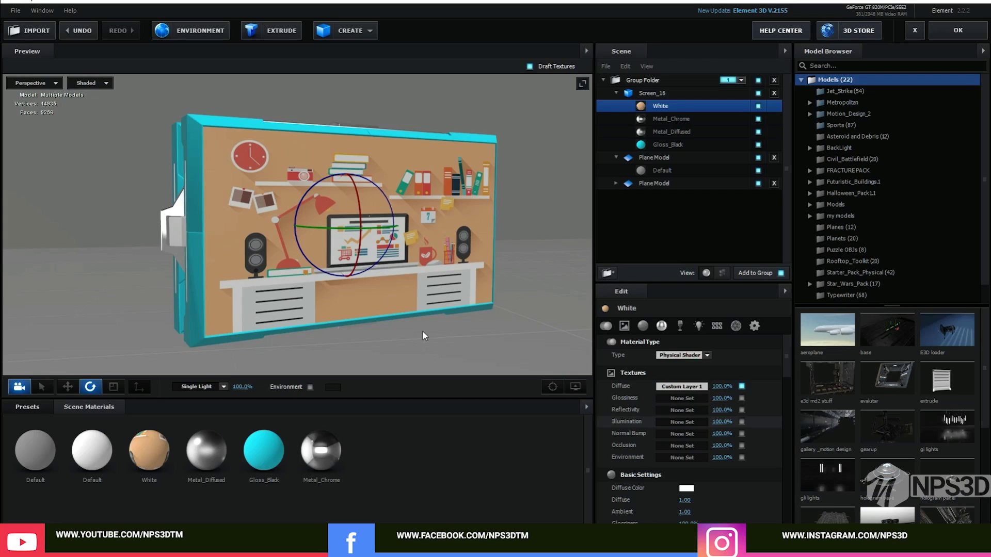
Enable Use Diffuse Color in the White material's Illumination and set intensity to about 41%
{"action": "left_click_drag", "start_coordinate": [424, 327], "coordinate": [509, 302]}
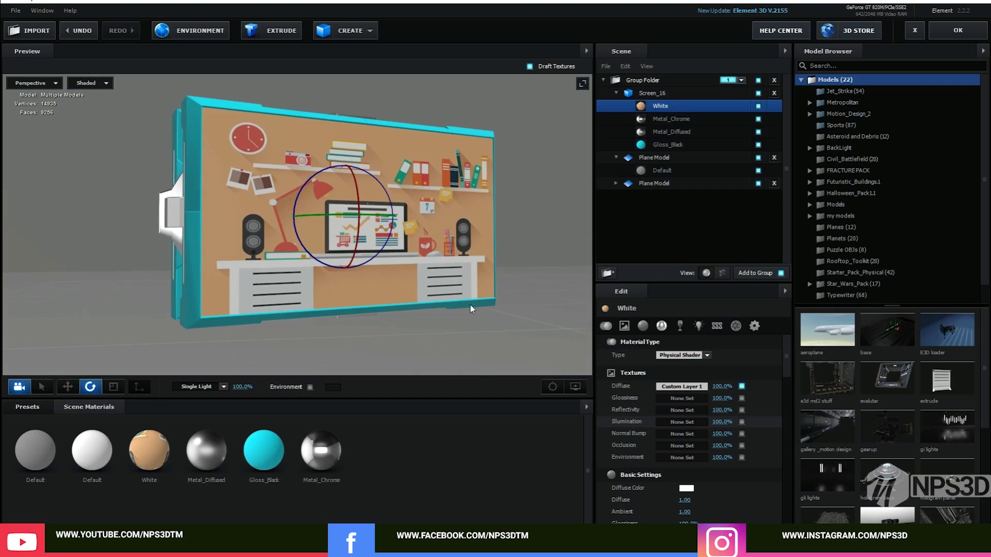
{"action": "left_click_drag", "start_coordinate": [448, 308], "coordinate": [443, 310]}
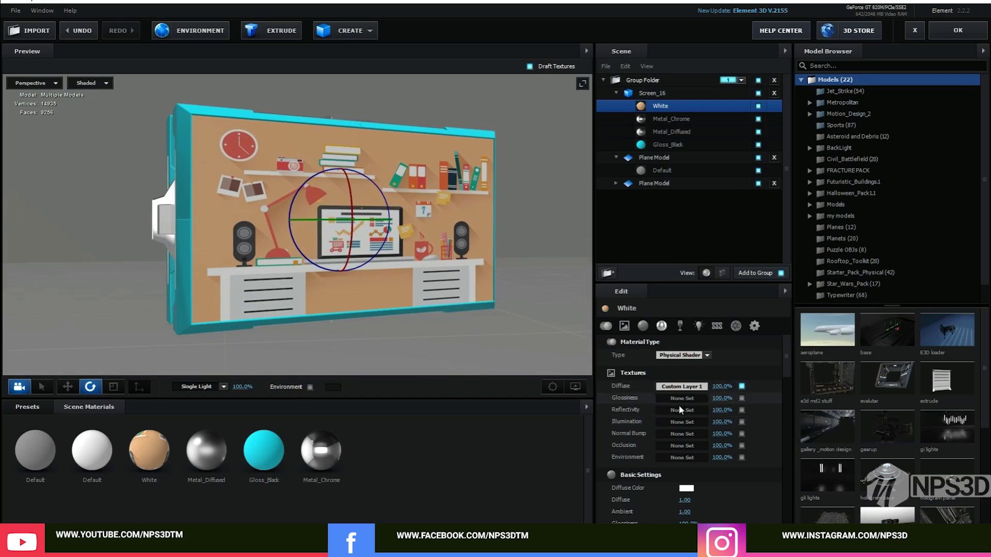
{"action": "scroll", "coordinate": [671, 404], "scroll_direction": "down", "scroll_amount": 5}
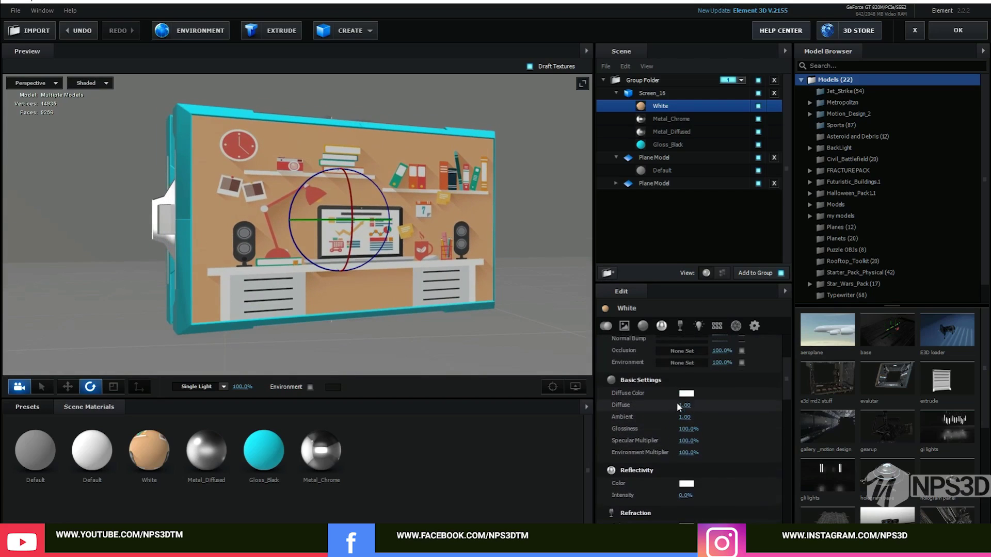
{"action": "scroll", "coordinate": [676, 403], "scroll_direction": "up", "scroll_amount": 1}
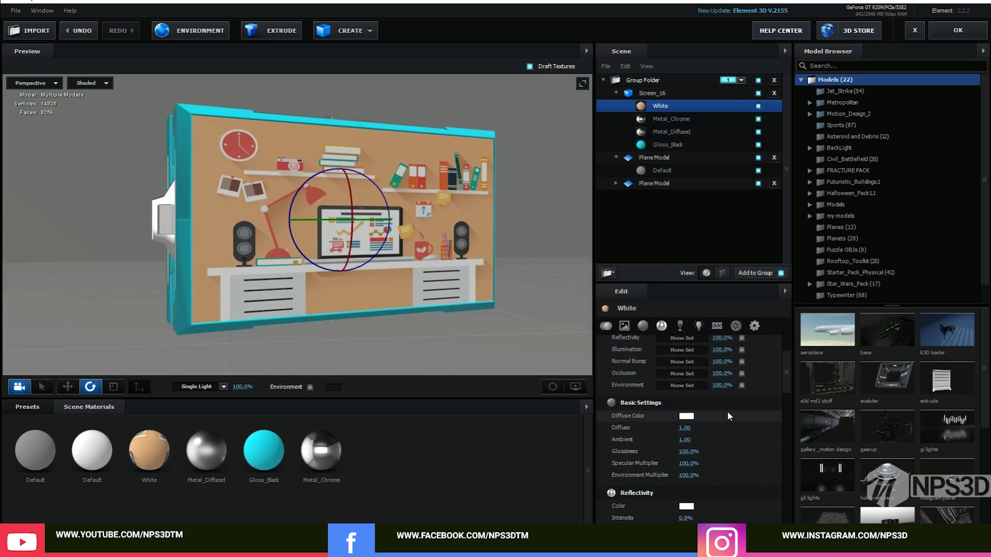
{"action": "scroll", "coordinate": [726, 411], "scroll_direction": "down", "scroll_amount": 10}
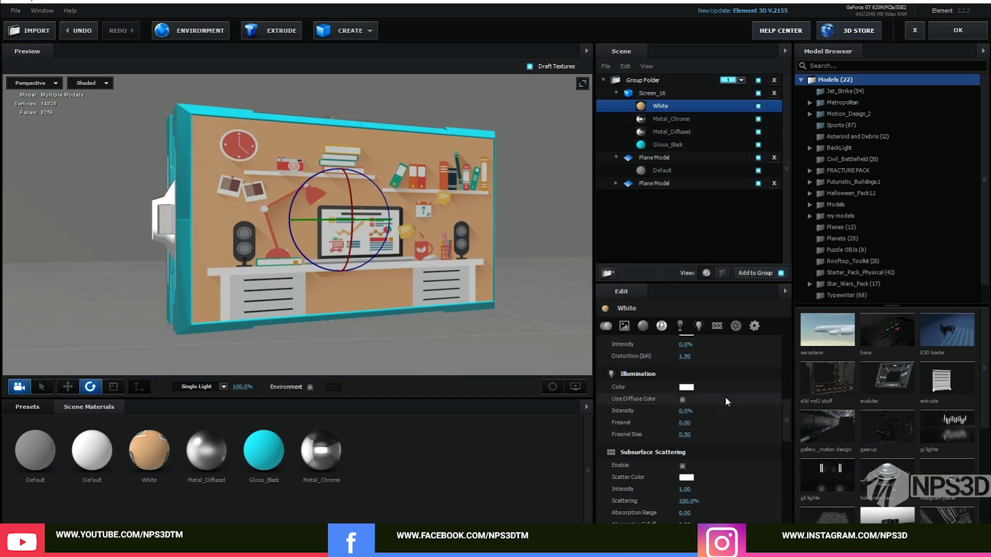
{"action": "left_click", "coordinate": [681, 399]}
{"action": "left_click_drag", "start_coordinate": [684, 411], "coordinate": [701, 406]}
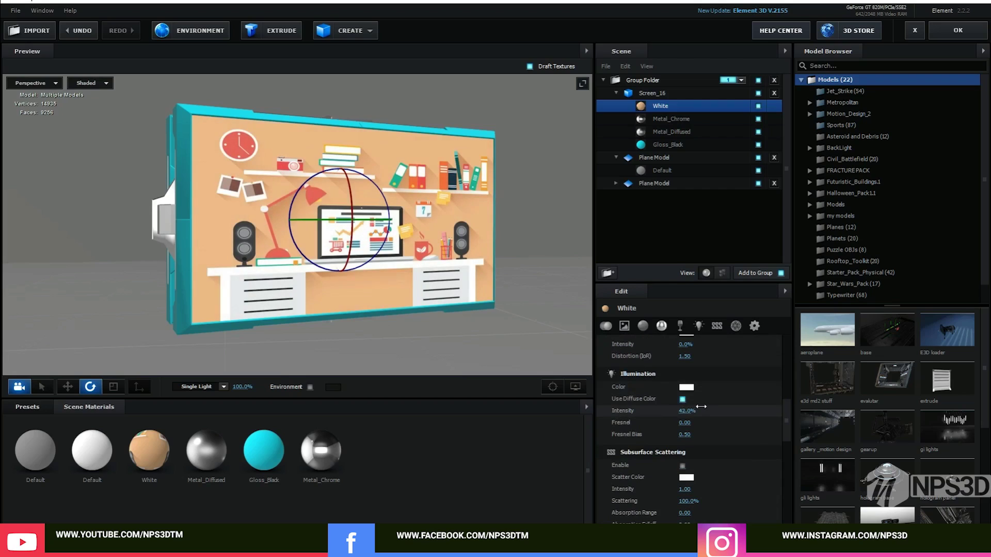
{"action": "scroll", "coordinate": [690, 409], "scroll_direction": "up", "scroll_amount": 3}
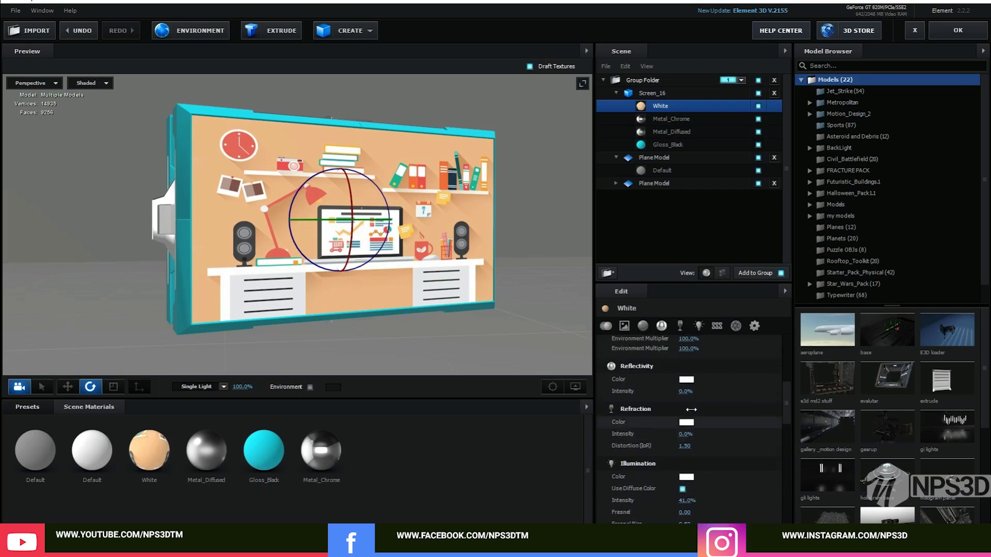
{"action": "scroll", "coordinate": [690, 409], "scroll_direction": "up", "scroll_amount": 8}
Adjust the Diffuse texture channel to 13% contrast, -9% brightness and 8% saturation, invert left off
{"action": "left_click", "coordinate": [677, 390]}
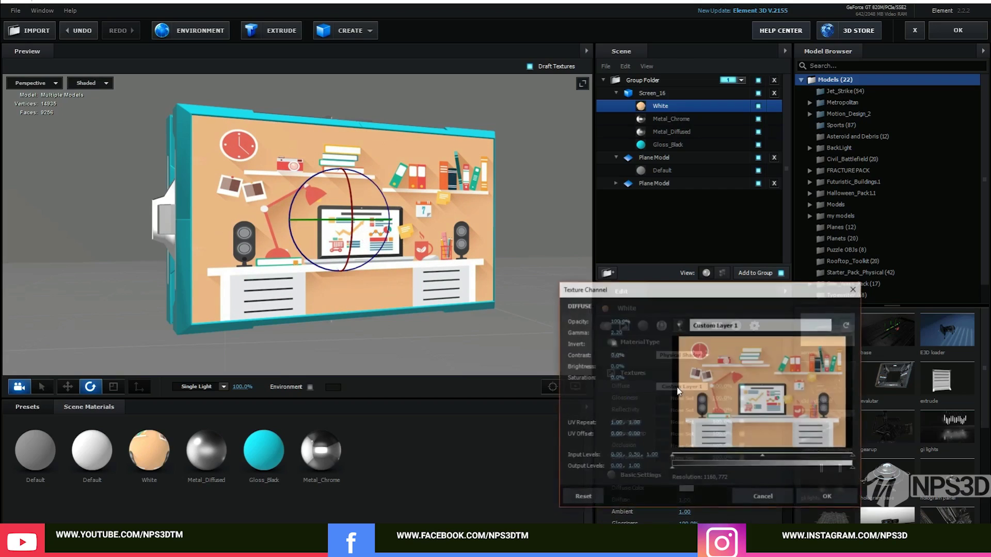
{"action": "left_click_drag", "start_coordinate": [645, 289], "coordinate": [593, 154]}
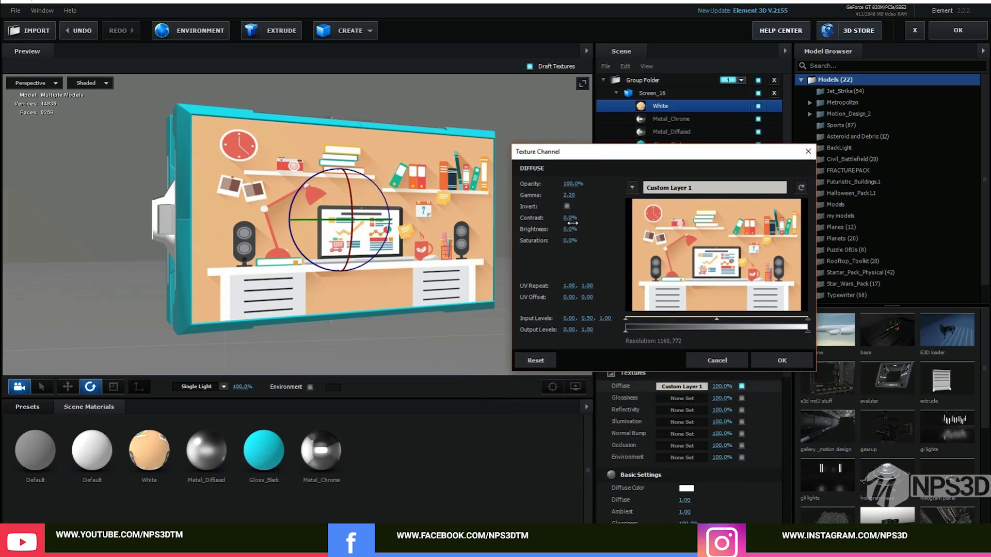
{"action": "left_click_drag", "start_coordinate": [570, 218], "coordinate": [536, 232]}
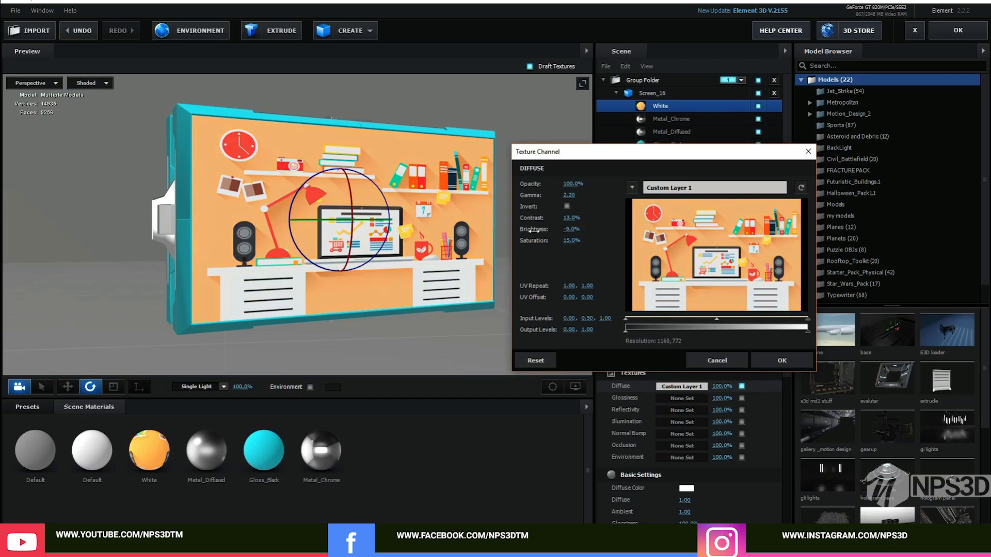
{"action": "left_click", "coordinate": [570, 240]}
{"action": "type", "text": "8"}
{"action": "key", "text": "Return"}
{"action": "left_click", "coordinate": [567, 206]}
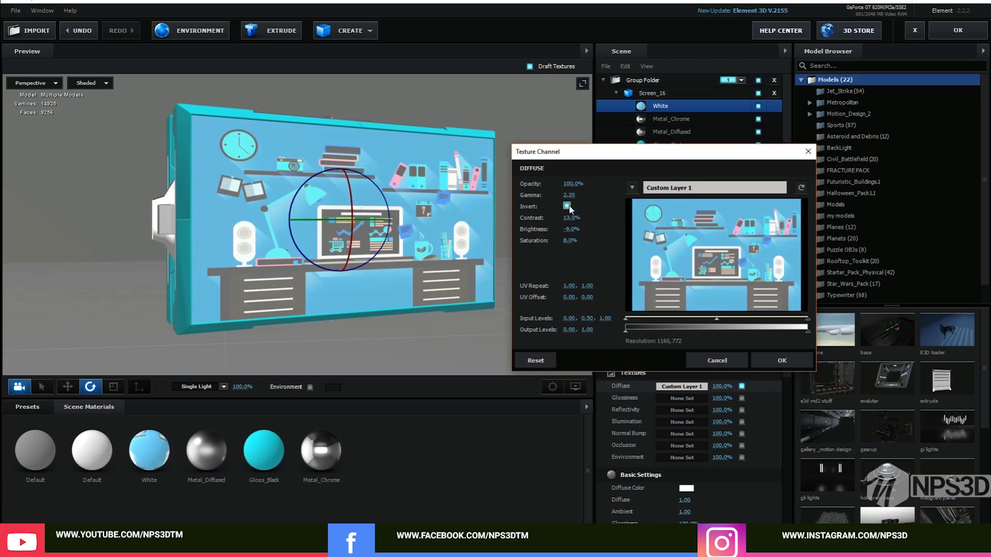
{"action": "mouse_move", "coordinate": [570, 240]}
{"action": "left_mouse_down"}
{"action": "mouse_move", "coordinate": [552, 239]}
{"action": "mouse_move", "coordinate": [581, 234]}
{"action": "mouse_move", "coordinate": [585, 250]}
{"action": "left_mouse_up"}
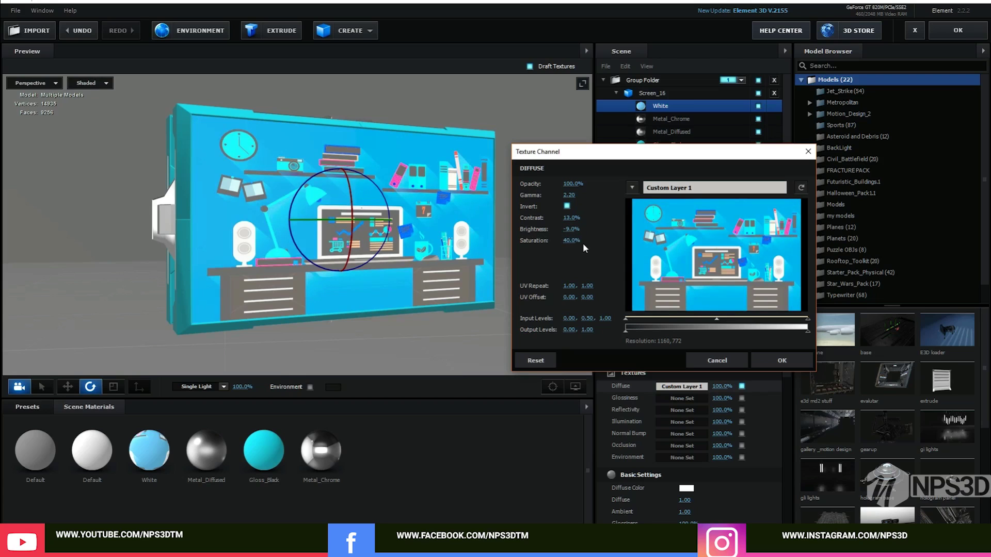
{"action": "left_click", "coordinate": [566, 206]}
{"action": "left_click_drag", "start_coordinate": [571, 240], "coordinate": [596, 250]}
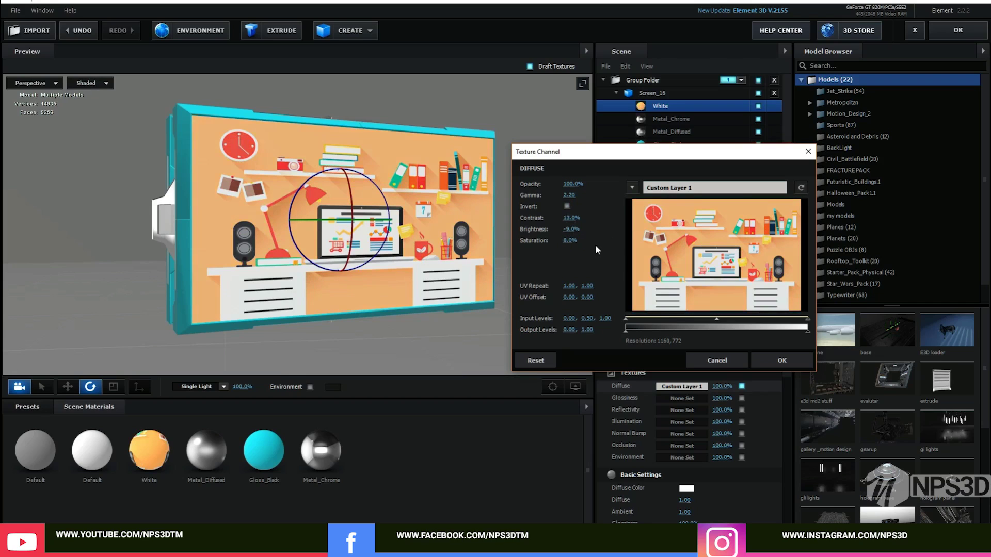
Apply the texture adjustments, raise the White material's Reflectivity intensity, and close Scene Setup
{"action": "left_click", "coordinate": [779, 362]}
{"action": "scroll", "coordinate": [696, 427], "scroll_direction": "down", "scroll_amount": 3}
{"action": "left_click_drag", "start_coordinate": [506, 342], "coordinate": [507, 339]}
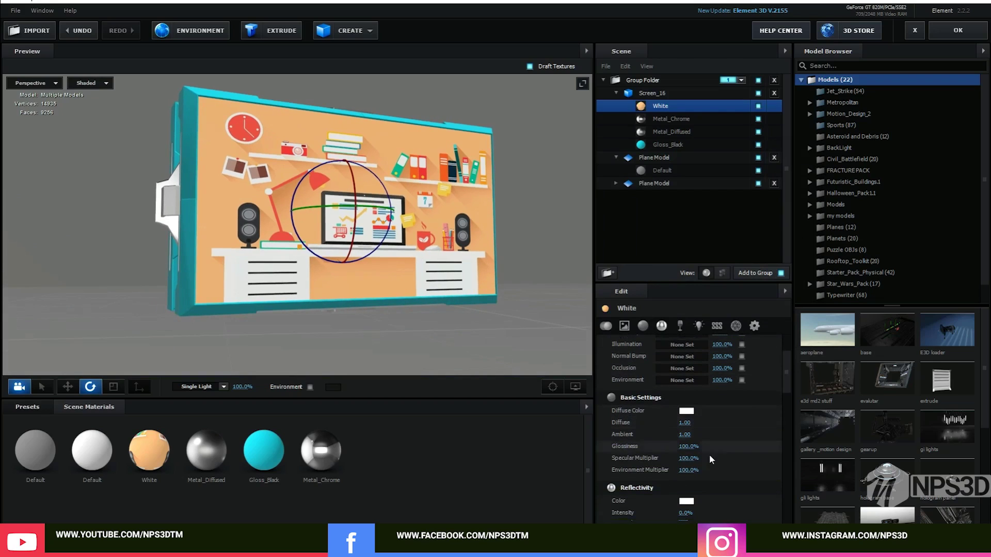
{"action": "scroll", "coordinate": [707, 454], "scroll_direction": "down", "scroll_amount": 3}
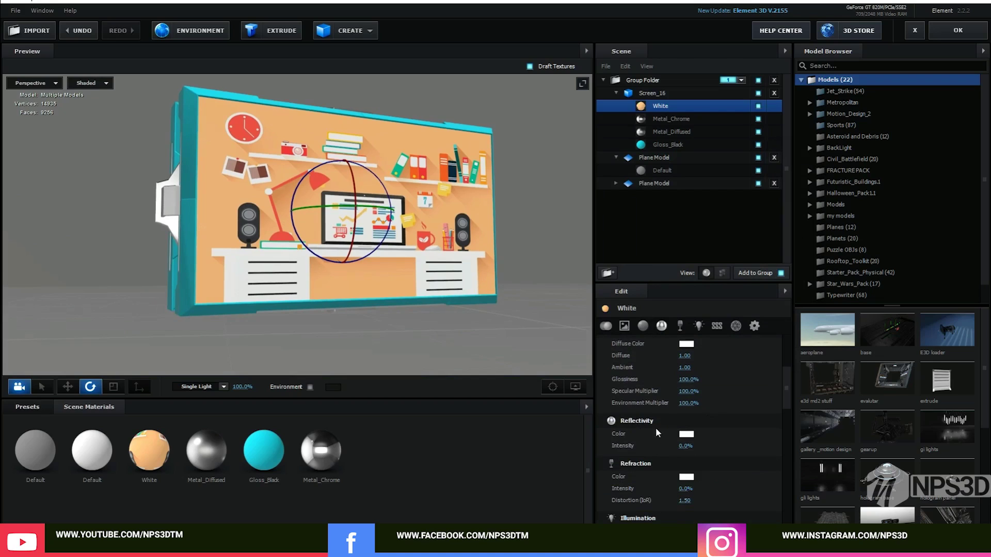
{"action": "left_click_drag", "start_coordinate": [685, 446], "coordinate": [707, 445]}
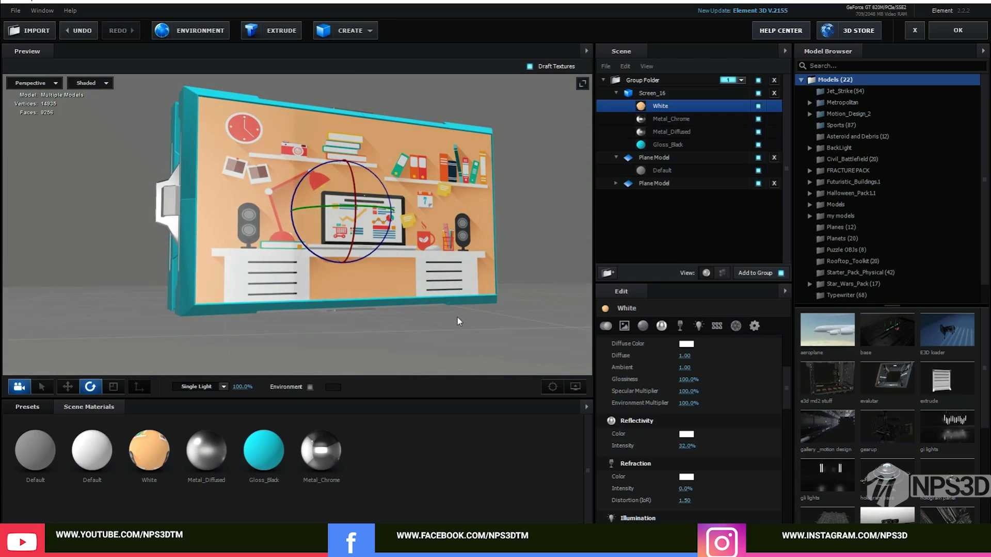
{"action": "left_click", "coordinate": [953, 30]}
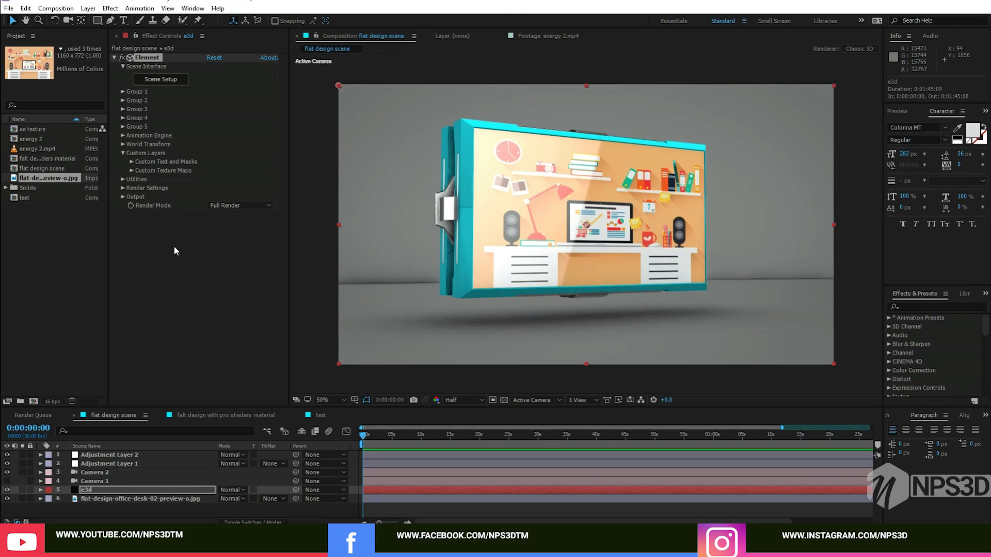
Expand the Element effect's Render Settings to show the physical environment and lighting options
{"action": "left_click", "coordinate": [123, 188]}
{"action": "scroll", "coordinate": [191, 242], "scroll_direction": "down", "scroll_amount": 1}
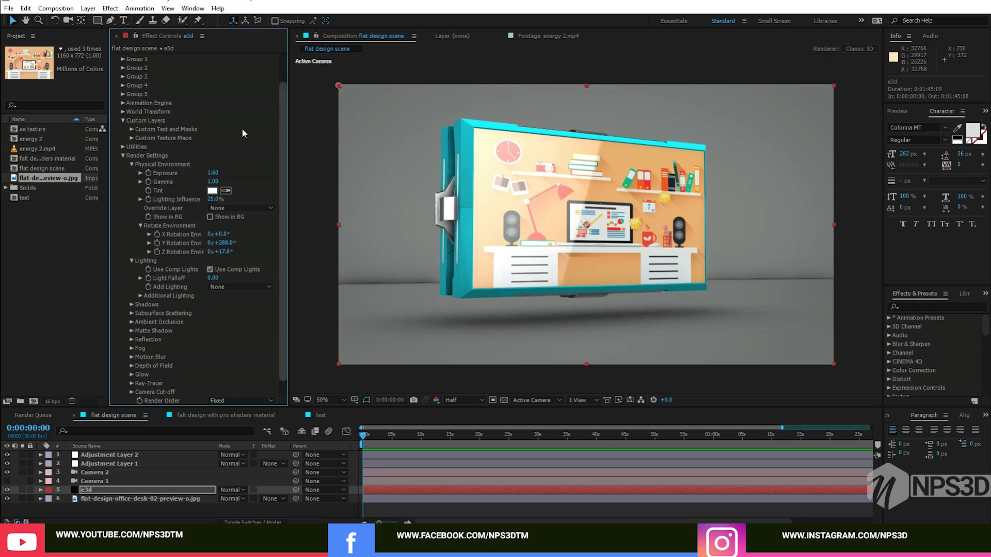
{"action": "scroll", "coordinate": [184, 90], "scroll_direction": "up", "scroll_amount": 2}
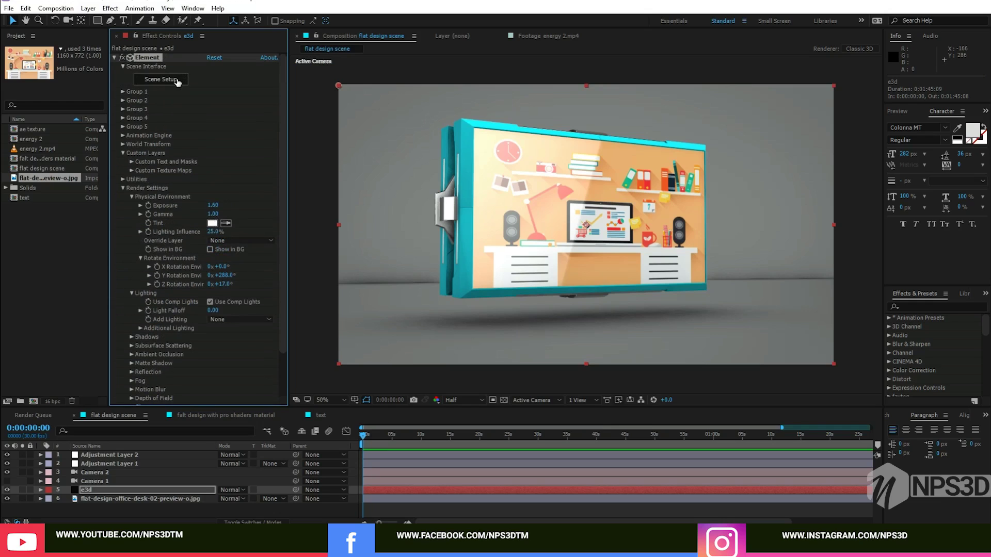
{"action": "left_click", "coordinate": [175, 80]}
{"action": "left_click", "coordinate": [36, 407]}
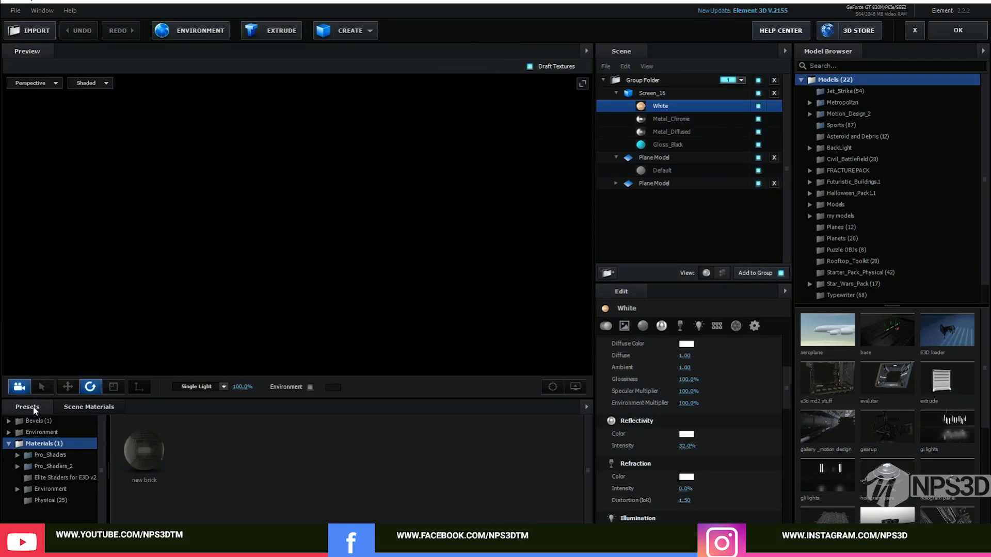
{"action": "left_click", "coordinate": [45, 432]}
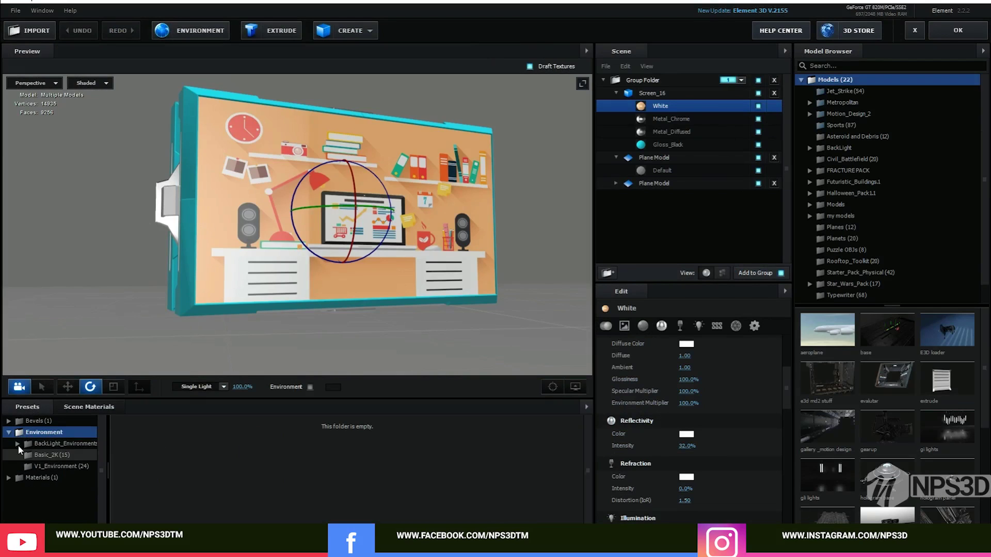
{"action": "left_click", "coordinate": [25, 444]}
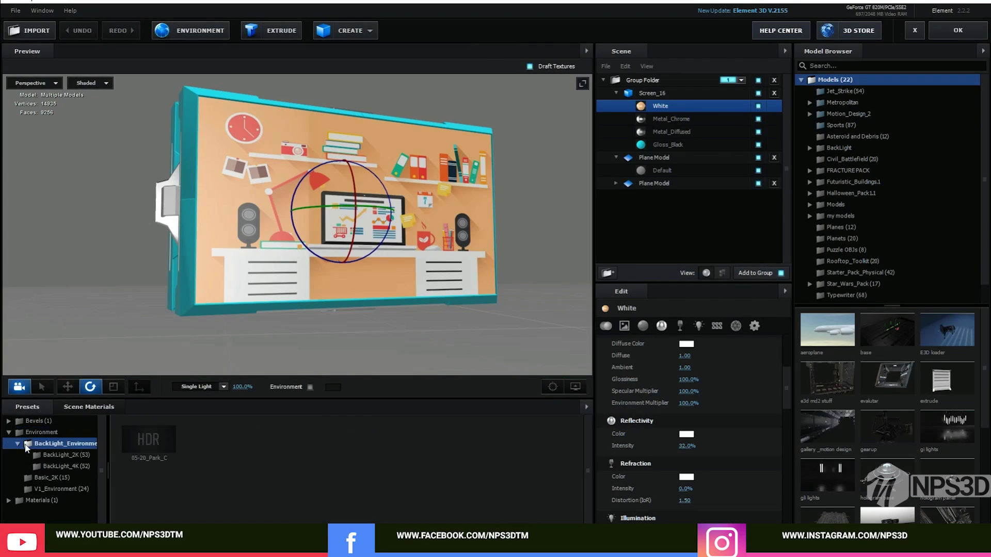
{"action": "left_click", "coordinate": [309, 387]}
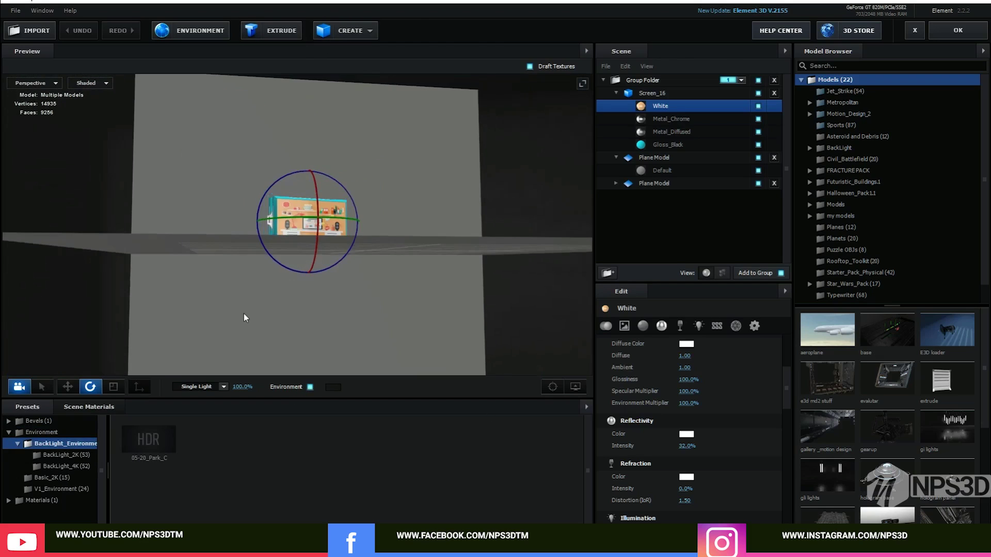
{"action": "left_click_drag", "start_coordinate": [246, 314], "coordinate": [466, 331]}
{"action": "scroll", "coordinate": [433, 250], "scroll_direction": "up", "scroll_amount": 10}
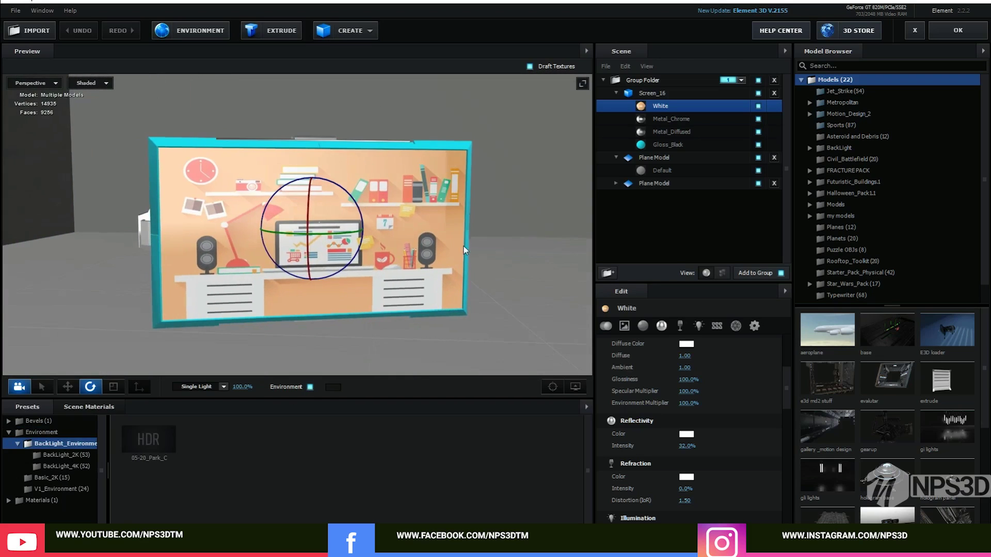
{"action": "left_click_drag", "start_coordinate": [463, 250], "coordinate": [485, 248]}
{"action": "left_click", "coordinate": [956, 37]}
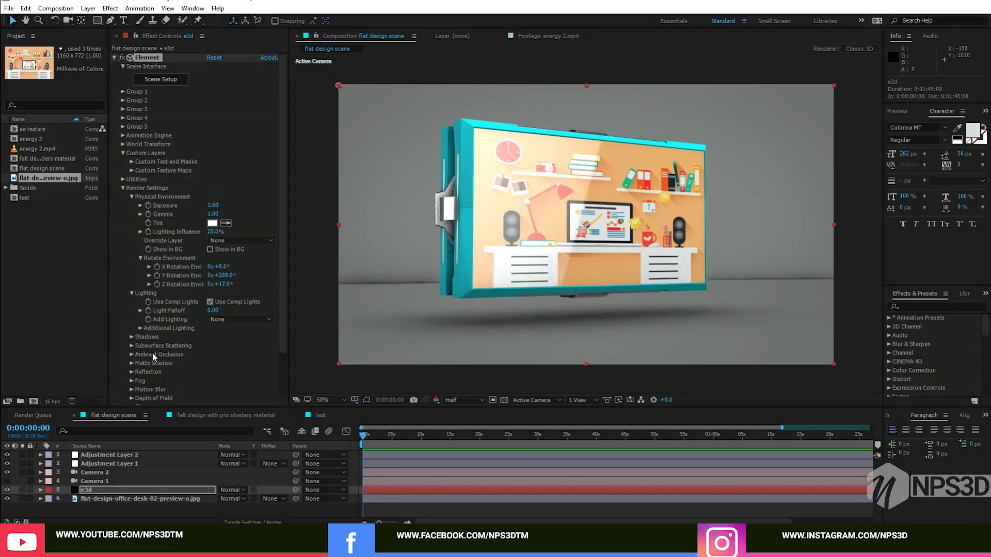
Expand Ambient Occlusion, inspect AO Mode and SSAO Color, and leave SSAO Quality at Medium
{"action": "left_click", "coordinate": [132, 355]}
{"action": "scroll", "coordinate": [147, 356], "scroll_direction": "down", "scroll_amount": 5}
{"action": "left_click", "coordinate": [215, 174]}
{"action": "left_click", "coordinate": [225, 200]}
{"action": "left_click", "coordinate": [230, 190]}
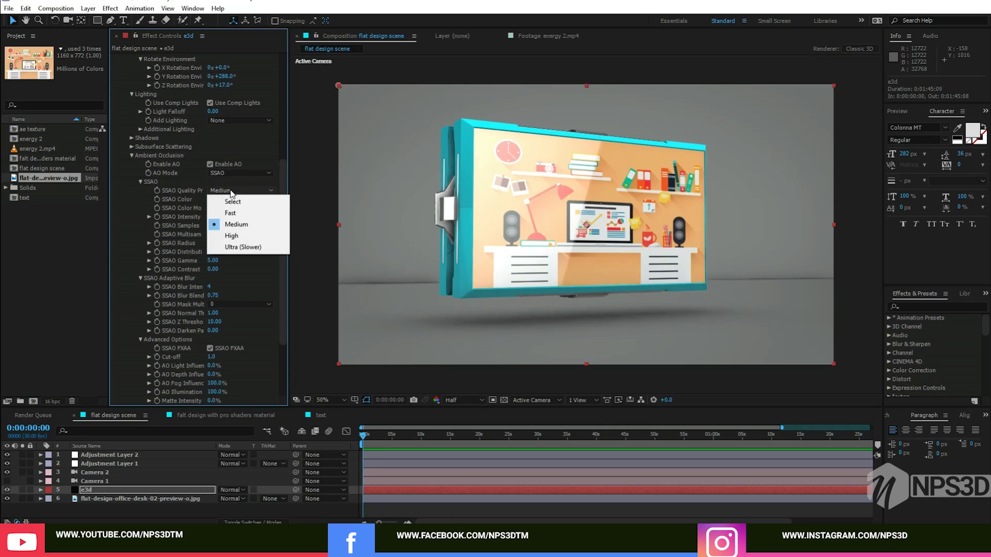
{"action": "left_click", "coordinate": [224, 226]}
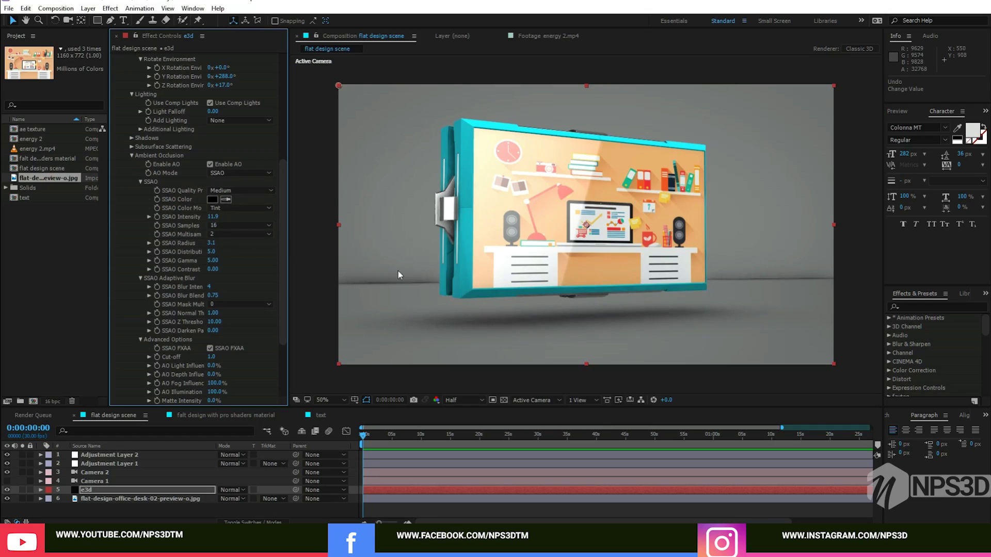
{"action": "left_click", "coordinate": [240, 191]}
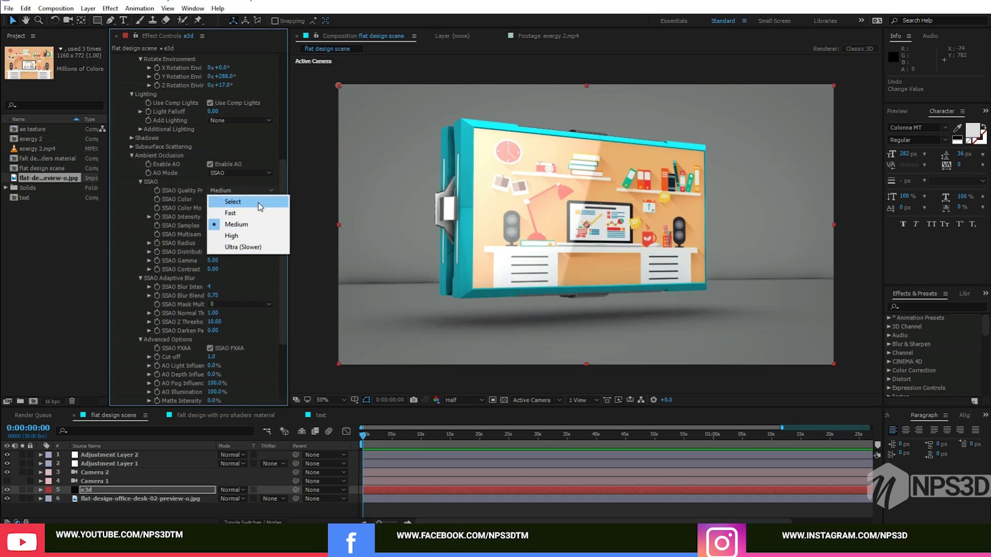
{"action": "left_click", "coordinate": [259, 204]}
{"action": "left_click", "coordinate": [252, 192]}
{"action": "left_click", "coordinate": [253, 222]}
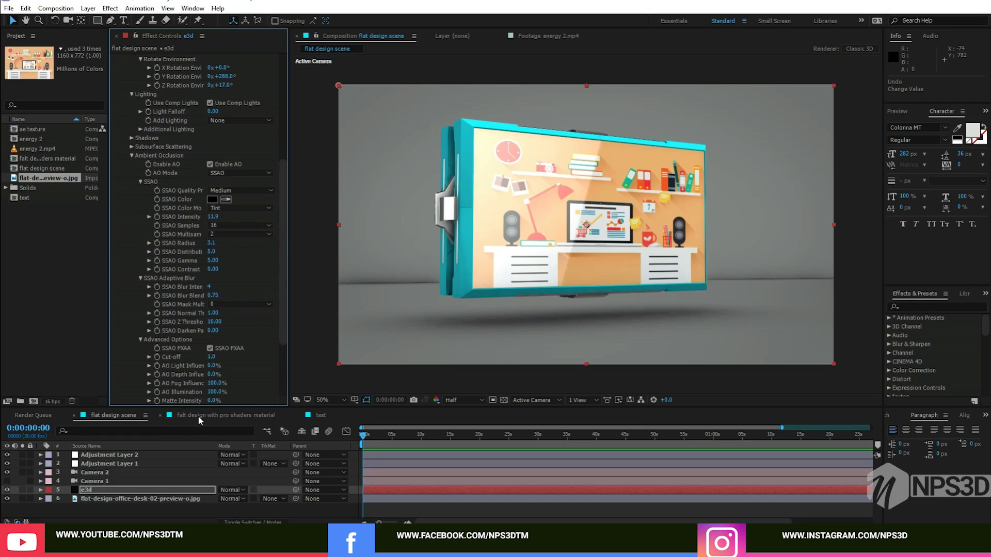
Switch the Timeline to the 'falt design with pro shaders material' composition
{"action": "left_click", "coordinate": [225, 415]}
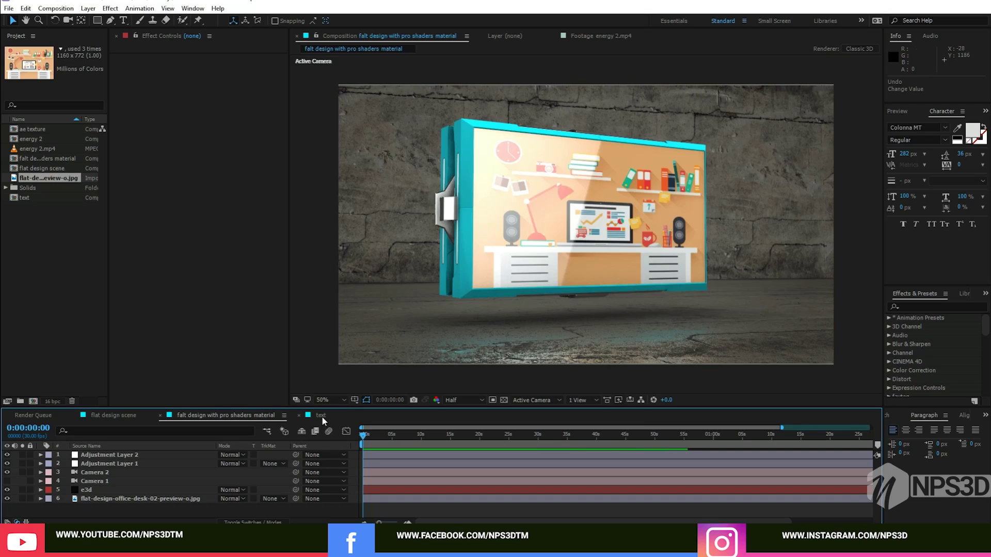
Open energy 2.mp4 in the Footage viewer, scrub it, fit it to view, then return to 'text'
{"action": "left_click", "coordinate": [321, 415]}
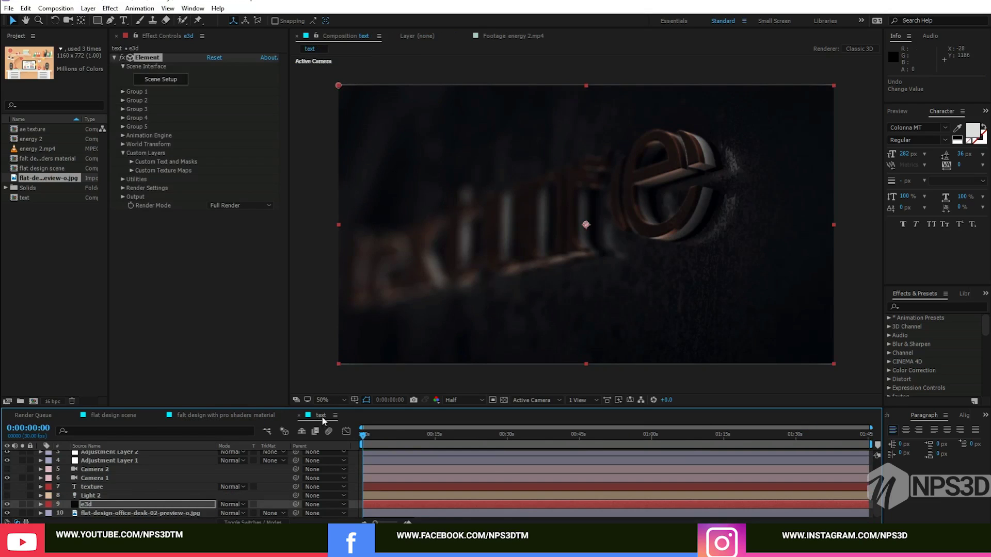
{"action": "left_click", "coordinate": [63, 258]}
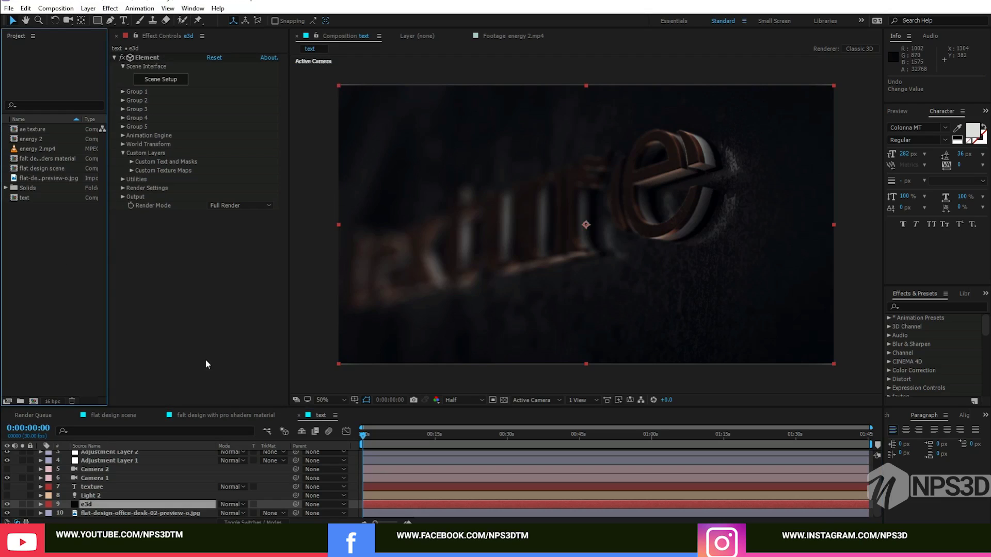
{"action": "left_click", "coordinate": [45, 150]}
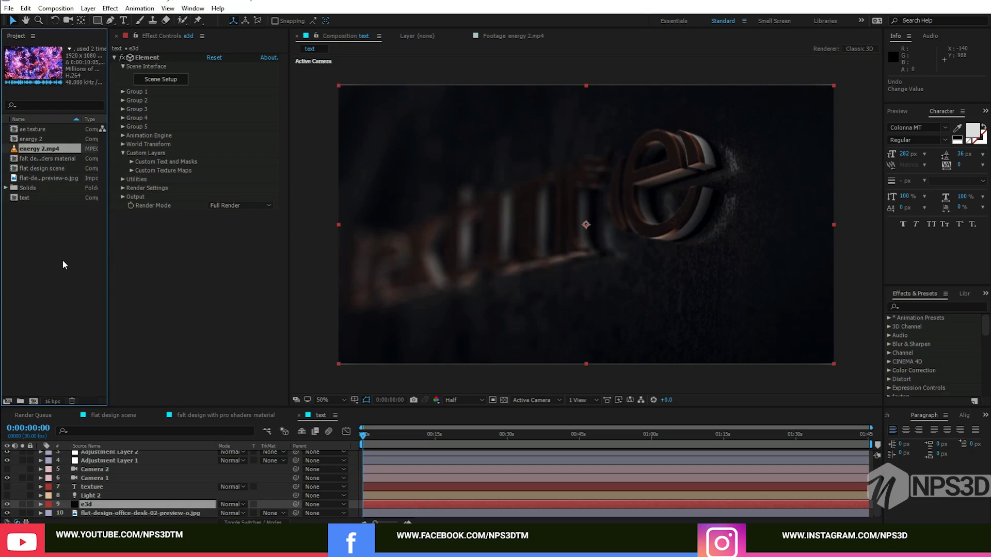
{"action": "double_click", "coordinate": [50, 151]}
{"action": "left_click_drag", "start_coordinate": [298, 377], "coordinate": [496, 371]}
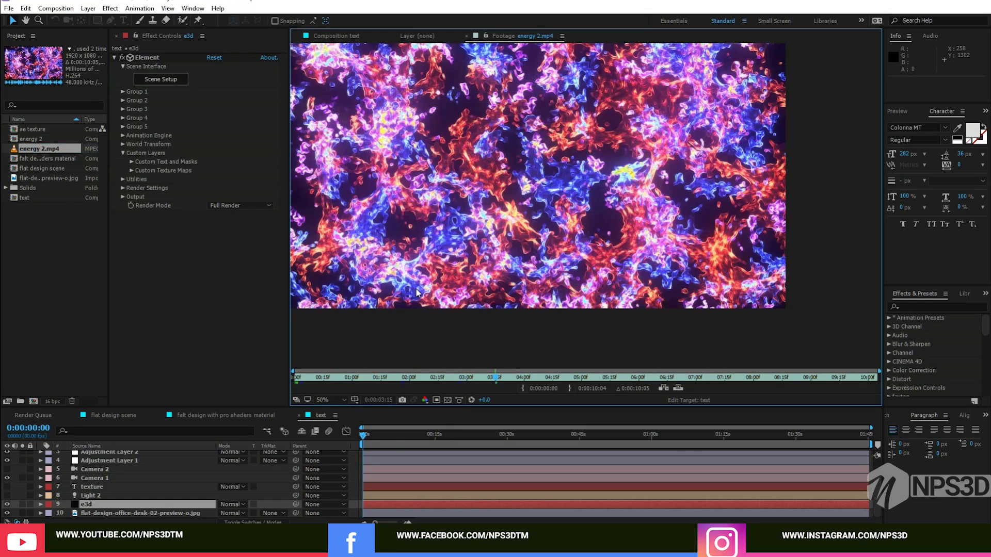
{"action": "left_click", "coordinate": [330, 400]}
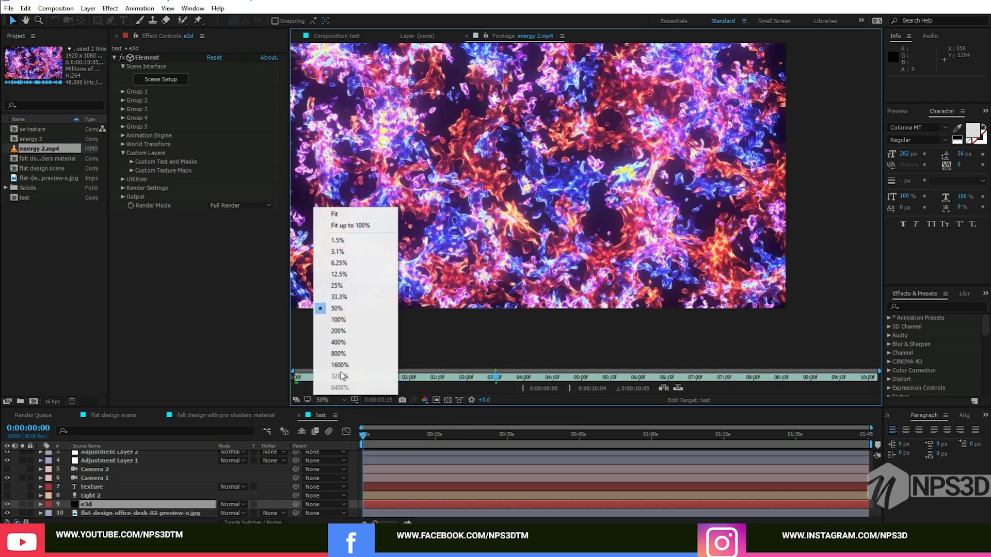
{"action": "left_click", "coordinate": [356, 213]}
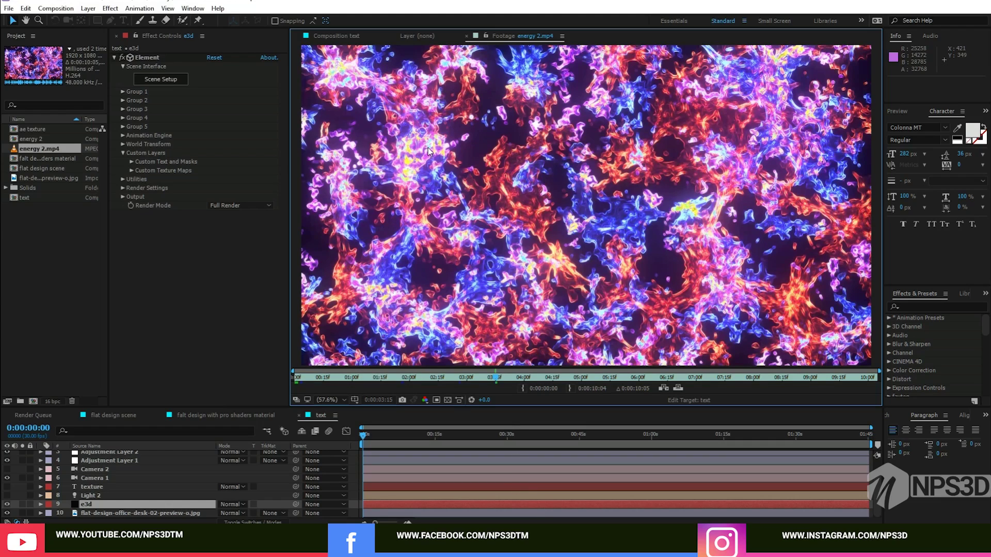
{"action": "left_click", "coordinate": [358, 35]}
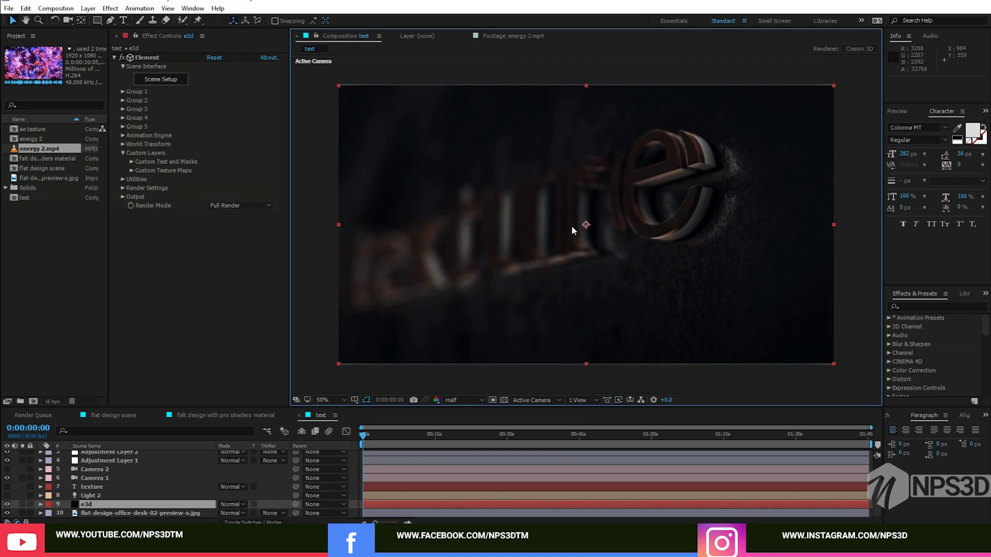
Create the energy 3 composition from the energy 2.mp4 footage
{"action": "left_click", "coordinate": [54, 230]}
{"action": "left_click_drag", "start_coordinate": [38, 150], "coordinate": [32, 402]}
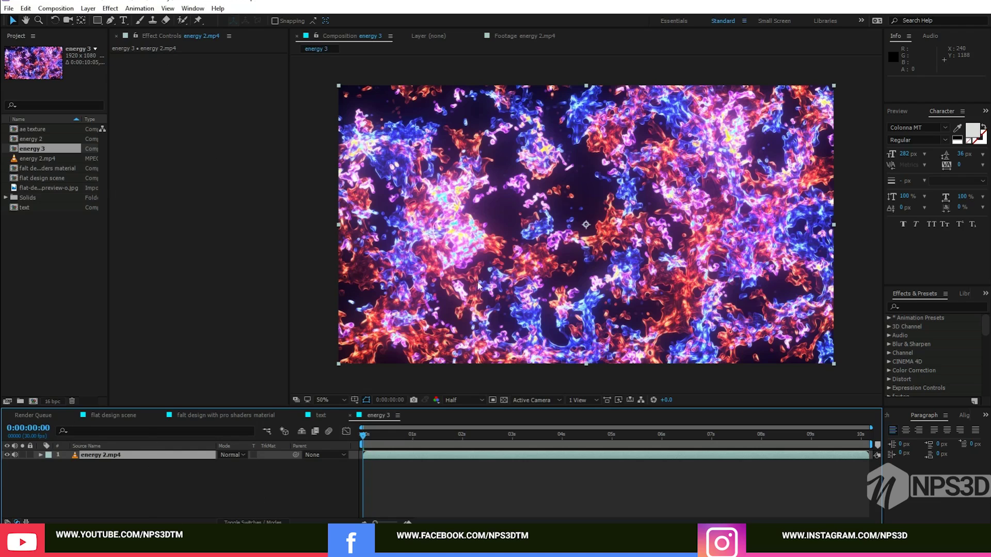
{"action": "left_click", "coordinate": [320, 420]}
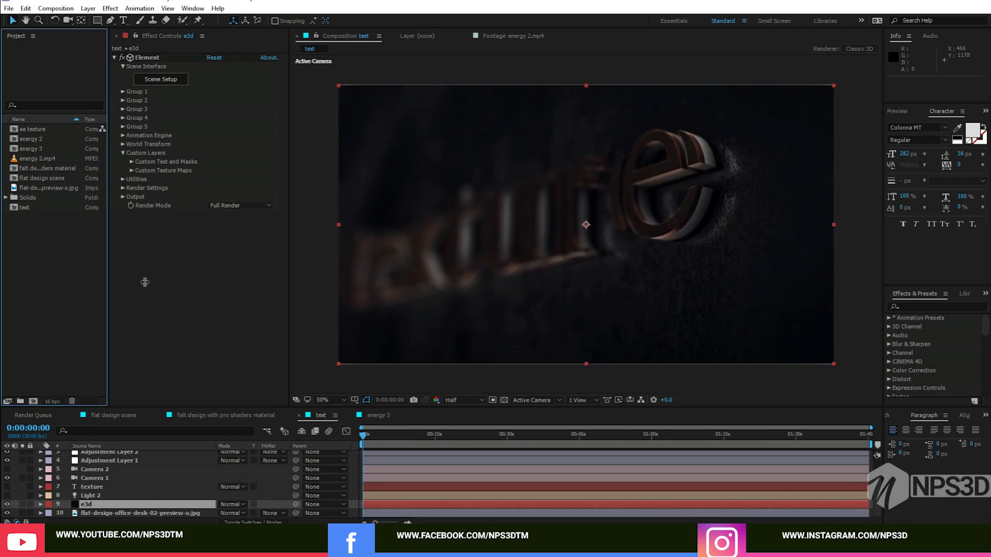
{"action": "left_click", "coordinate": [386, 417]}
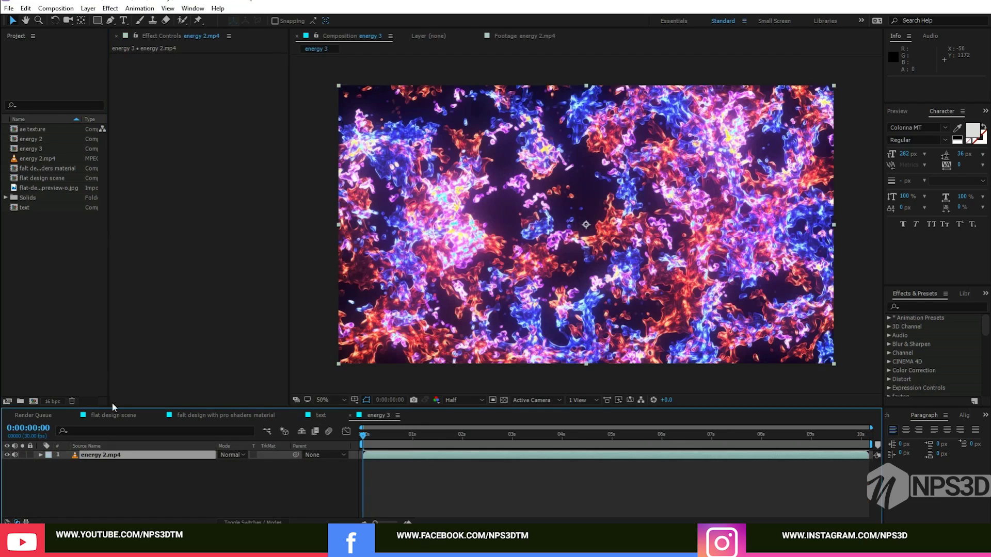
Place energy 3 in the text composition beneath the e3d layer, then select e3d
{"action": "left_click", "coordinate": [227, 420]}
{"action": "left_click", "coordinate": [318, 416]}
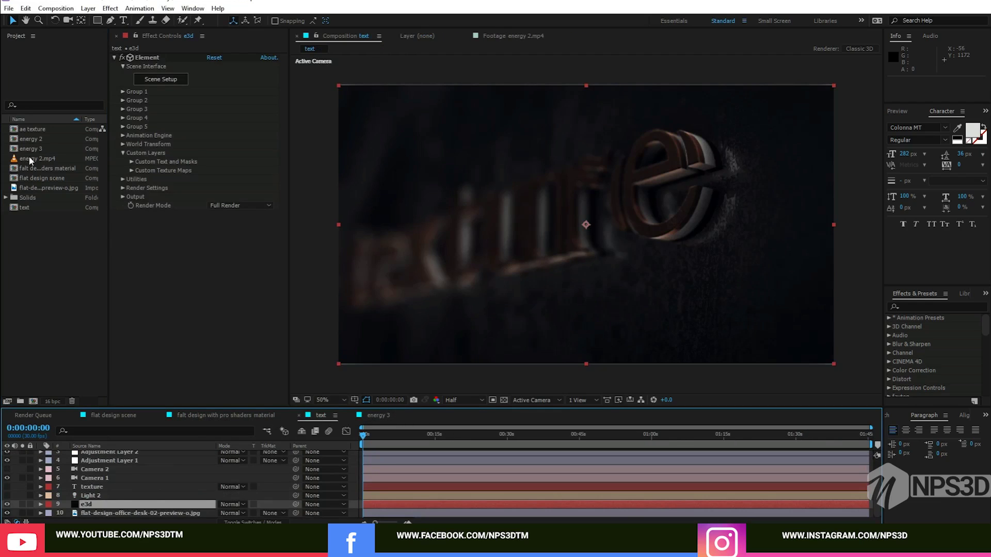
{"action": "left_click_drag", "start_coordinate": [43, 149], "coordinate": [126, 512]}
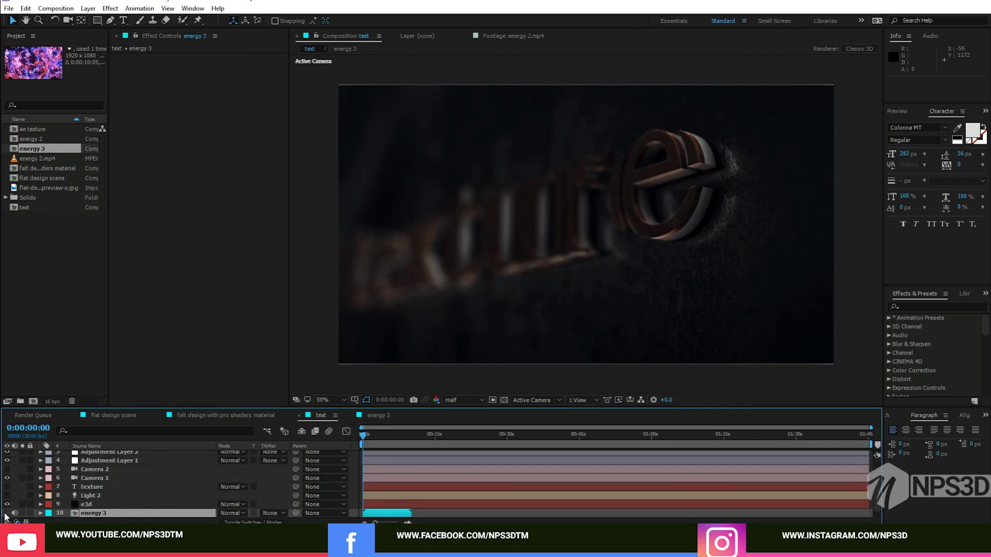
{"action": "scroll", "coordinate": [82, 514], "scroll_direction": "down", "scroll_amount": 1}
{"action": "left_click", "coordinate": [95, 497]}
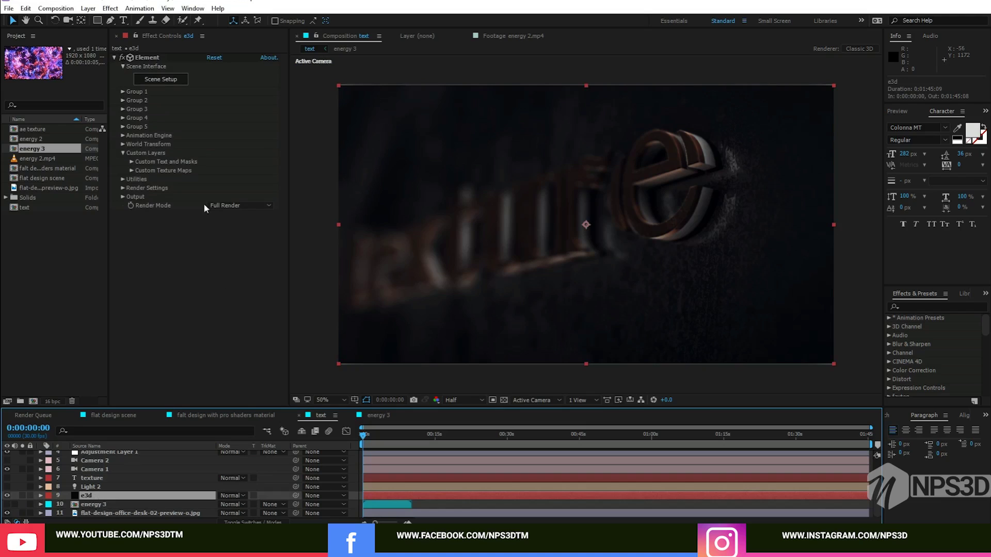
Set Element's Custom Texture Maps Layer 2 to '10. energy 3'
{"action": "left_click", "coordinate": [135, 170]}
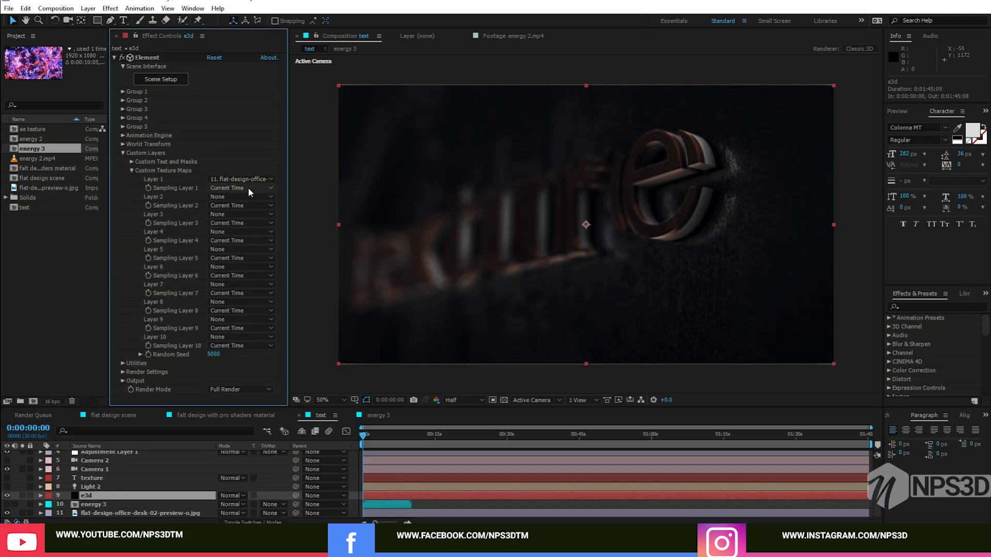
{"action": "left_click", "coordinate": [243, 197]}
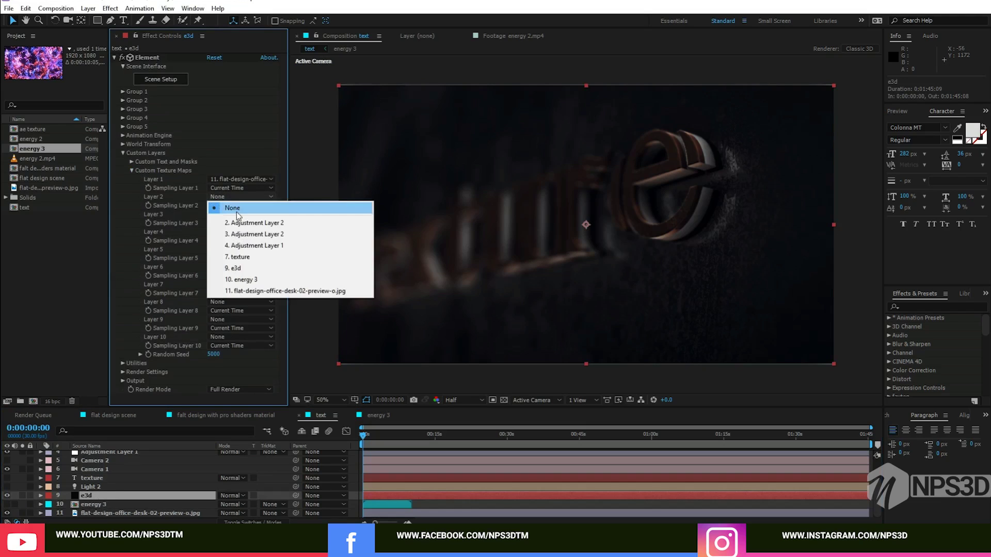
{"action": "left_click", "coordinate": [247, 279]}
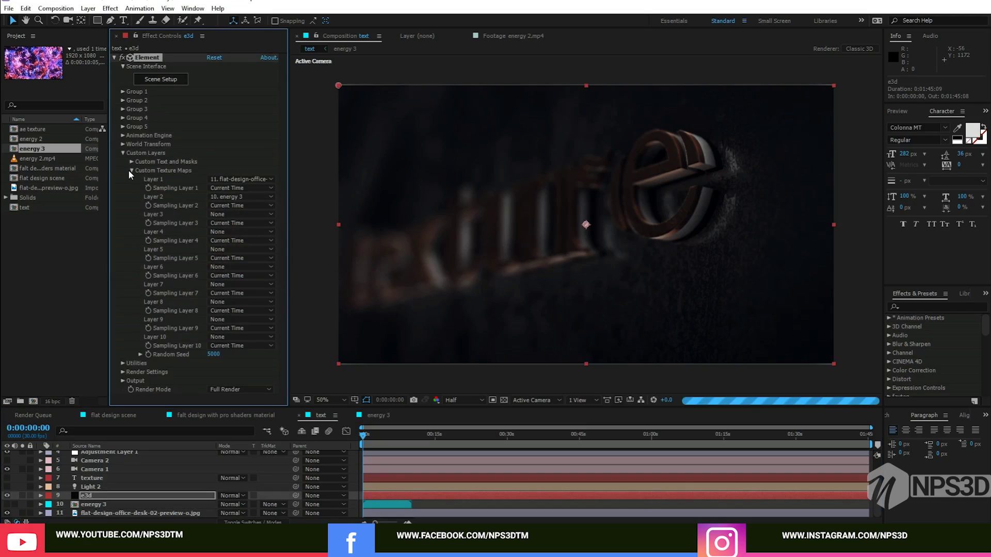
{"action": "left_click", "coordinate": [131, 169]}
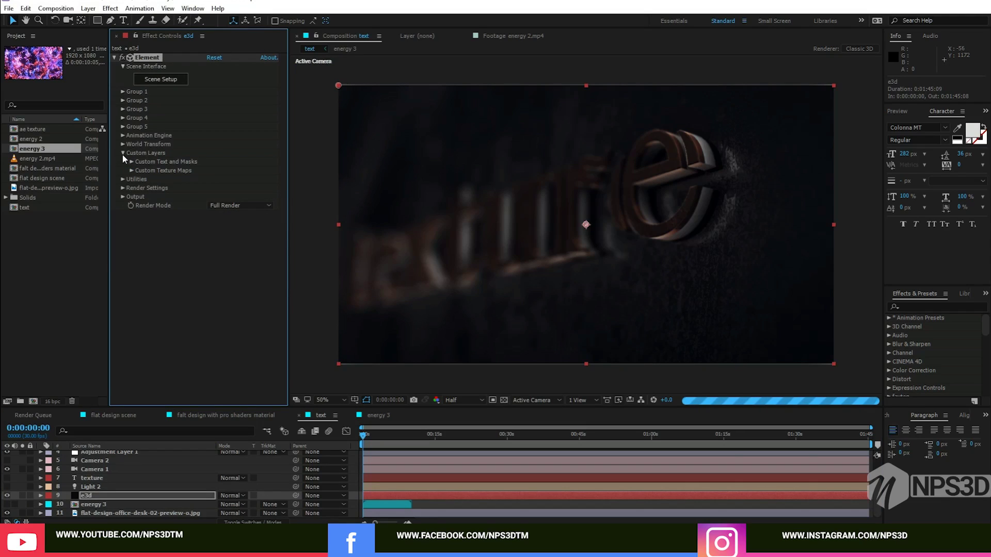
Switch Element's Render Mode to Preview and open Scene Setup
{"action": "left_click", "coordinate": [234, 205]}
{"action": "left_click", "coordinate": [235, 227]}
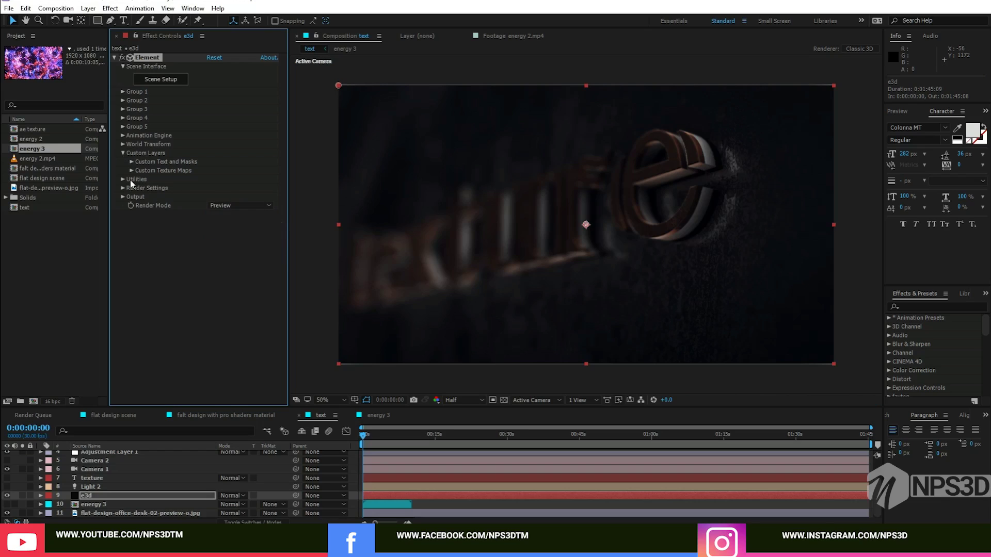
{"action": "left_click", "coordinate": [123, 153]}
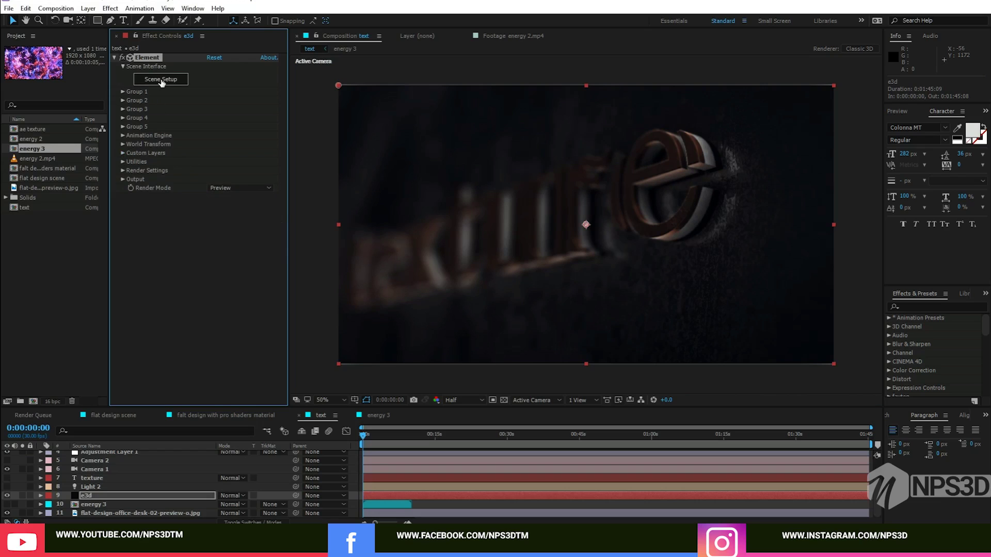
{"action": "left_click", "coordinate": [161, 80]}
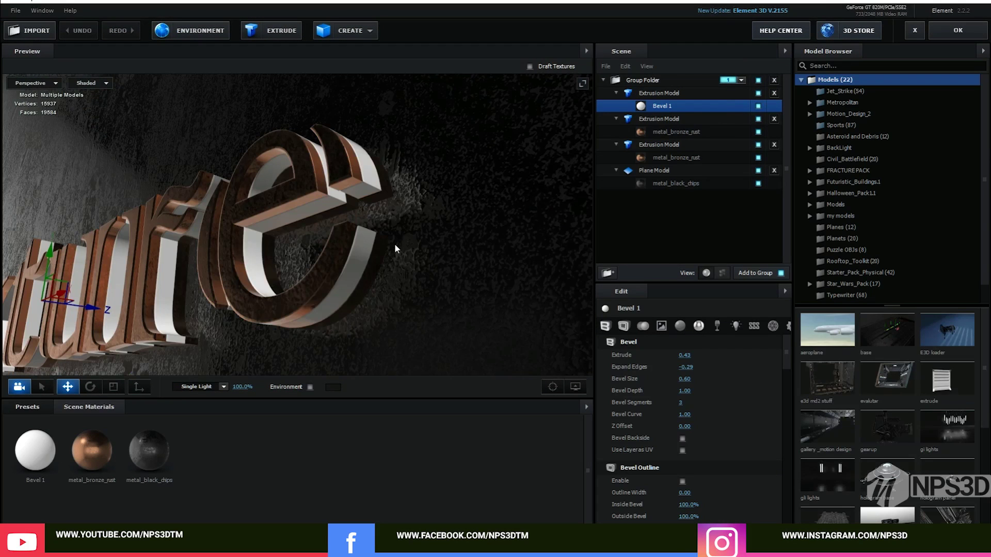
{"action": "left_click_drag", "start_coordinate": [395, 243], "coordinate": [347, 230]}
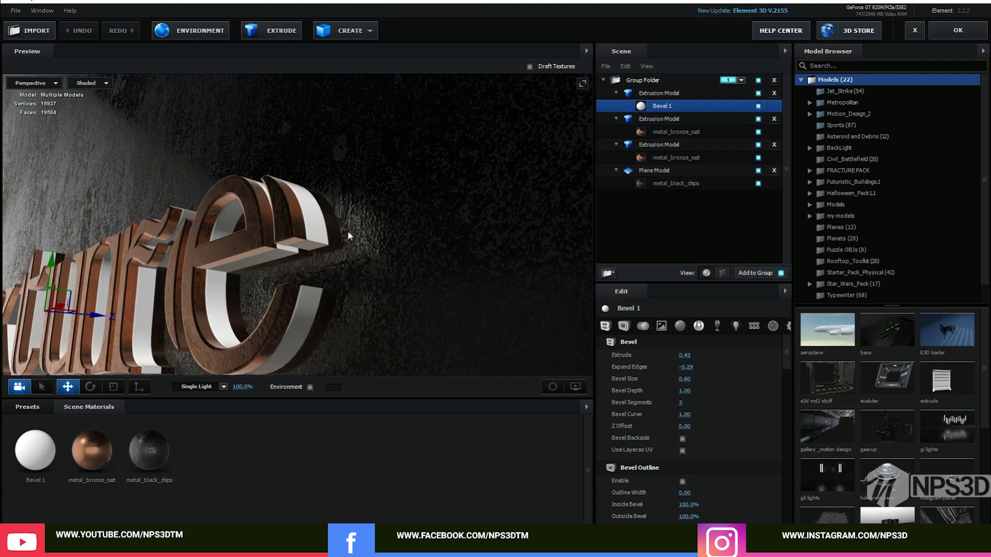
{"action": "left_click", "coordinate": [652, 119]}
{"action": "left_click", "coordinate": [757, 118]}
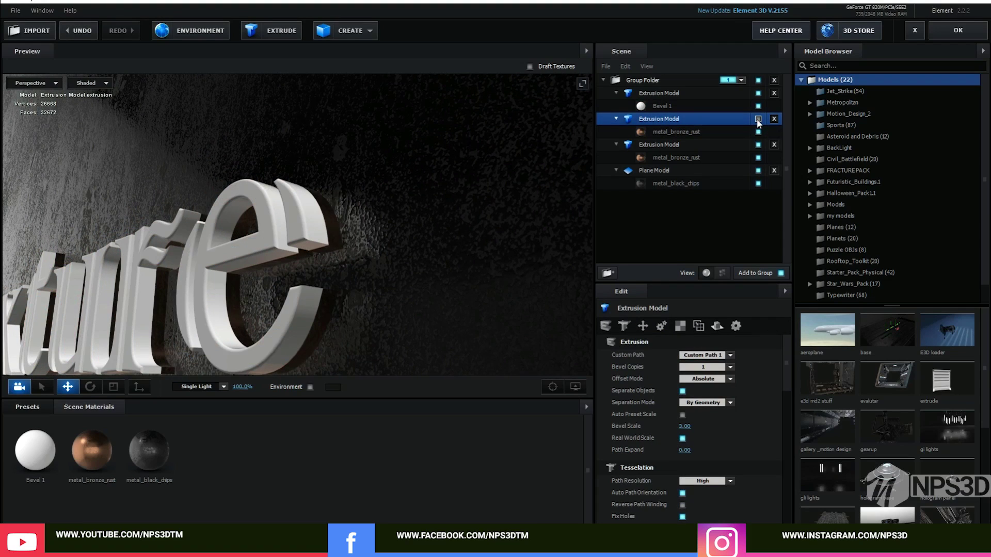
{"action": "left_click", "coordinate": [757, 119]}
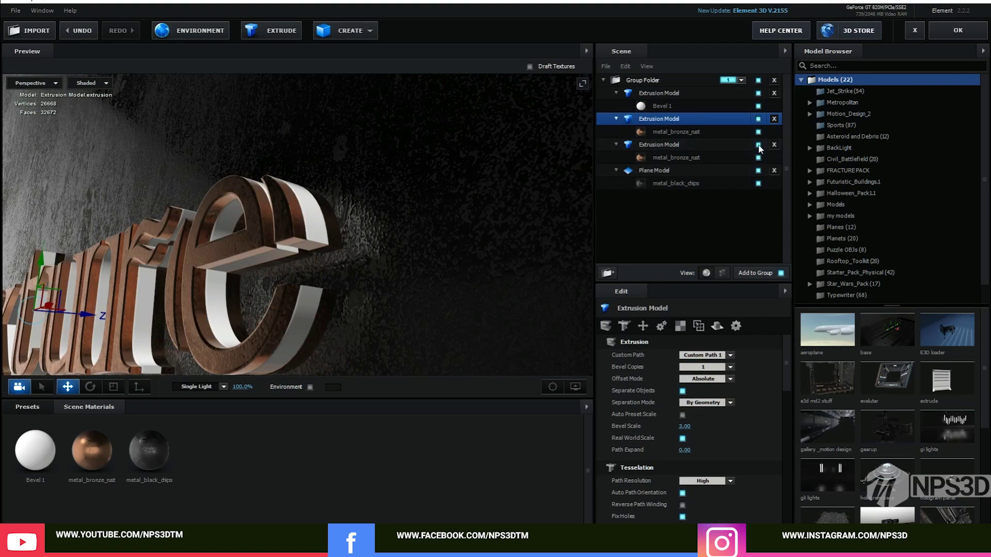
{"action": "left_click", "coordinate": [757, 144]}
{"action": "left_click", "coordinate": [758, 145]}
{"action": "left_click", "coordinate": [757, 144]}
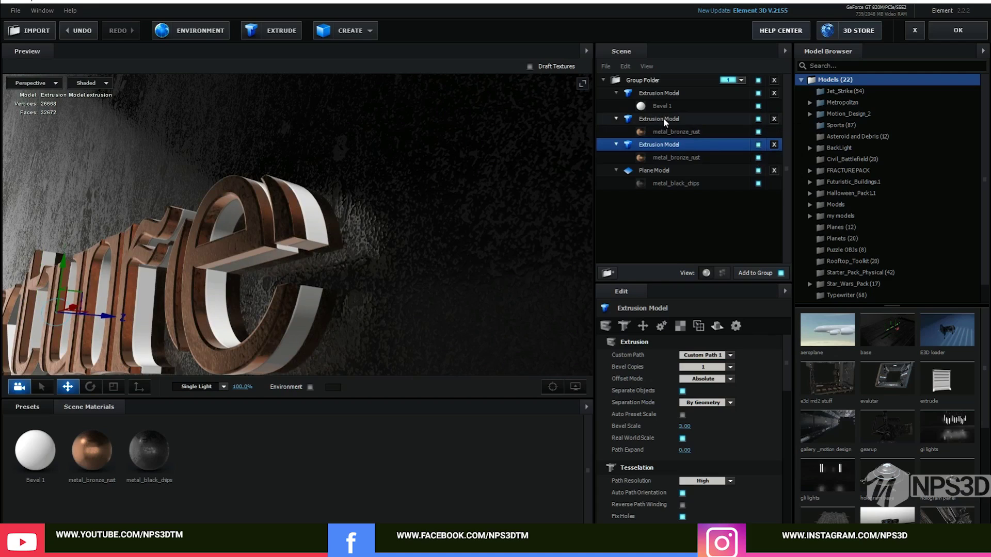
{"action": "left_click", "coordinate": [681, 96]}
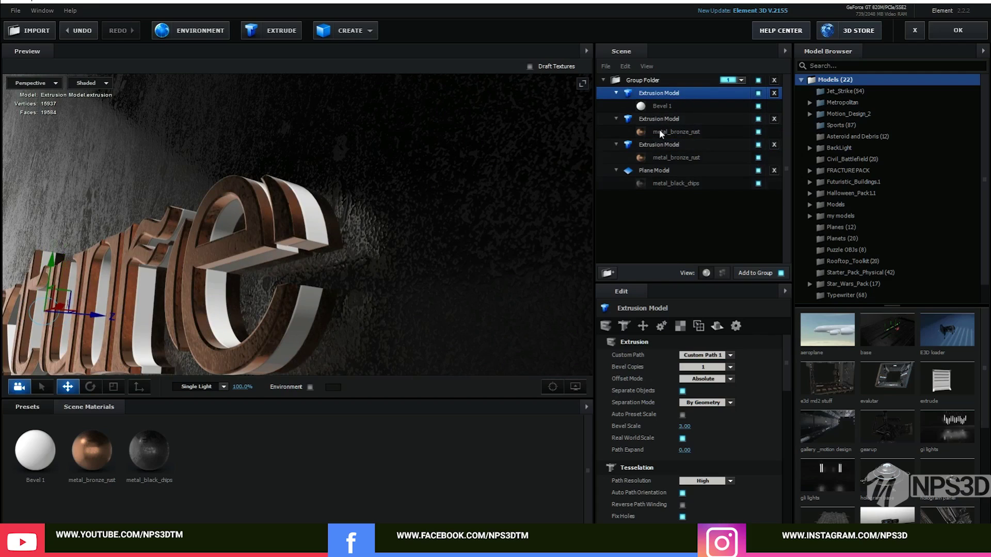
{"action": "left_click", "coordinate": [658, 106]}
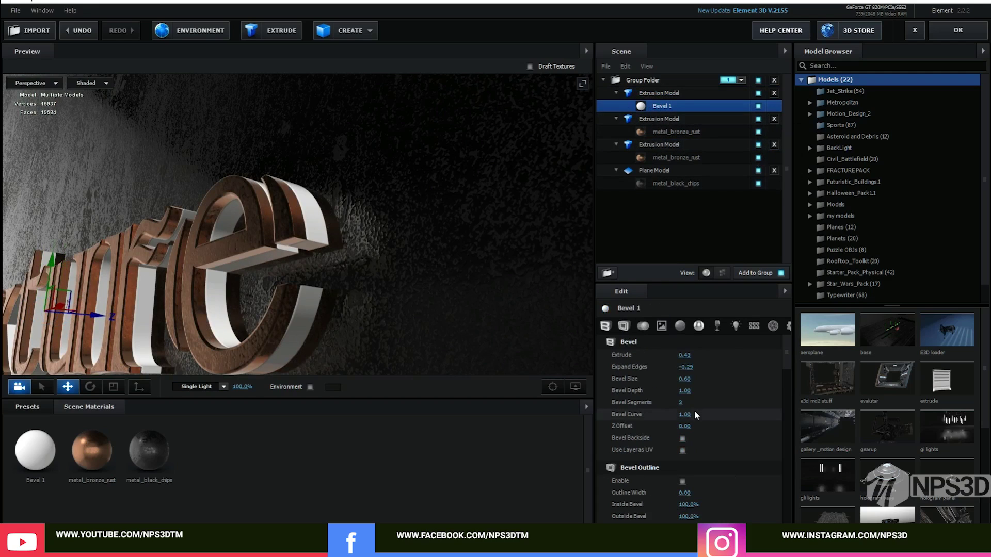
Assign Custom Layer 2 (energy 3) as the Illumination texture of Bevel 1
{"action": "scroll", "coordinate": [695, 411], "scroll_direction": "down", "scroll_amount": 8}
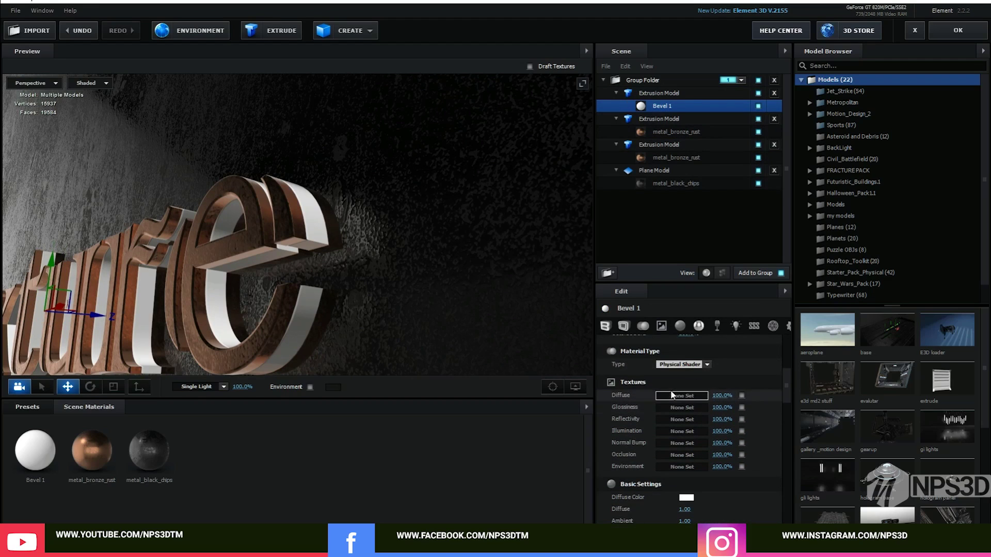
{"action": "scroll", "coordinate": [671, 392], "scroll_direction": "up", "scroll_amount": 2}
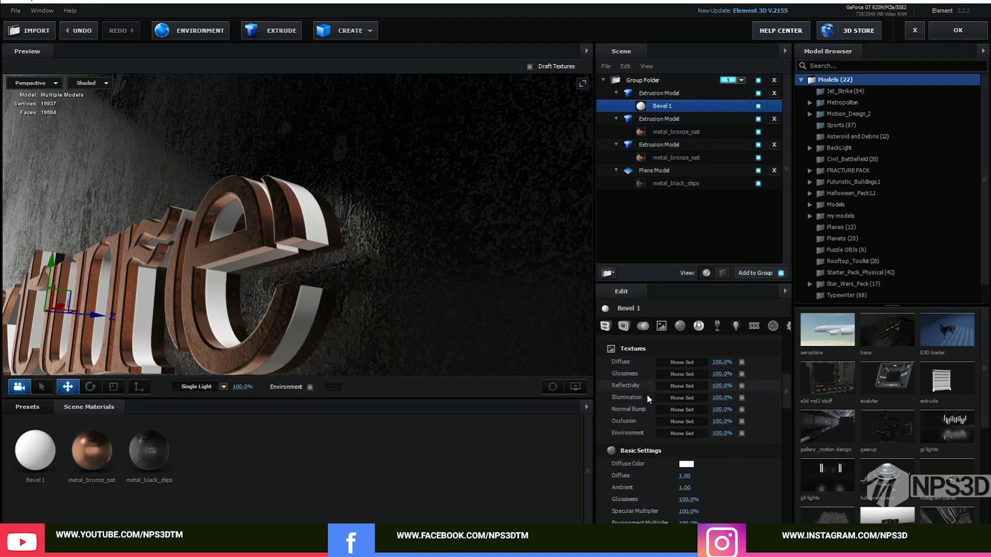
{"action": "left_click", "coordinate": [674, 395]}
{"action": "left_click", "coordinate": [674, 338]}
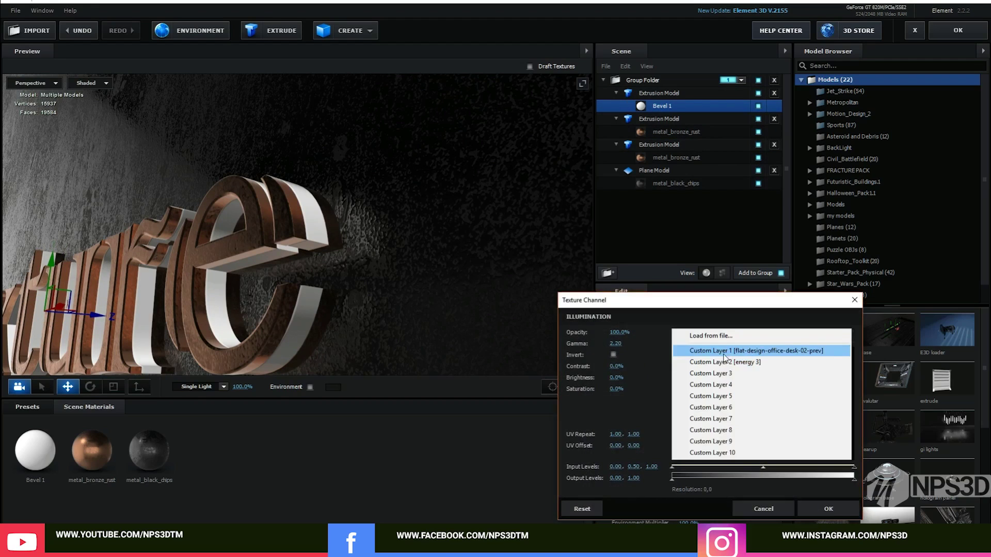
{"action": "left_click", "coordinate": [728, 363]}
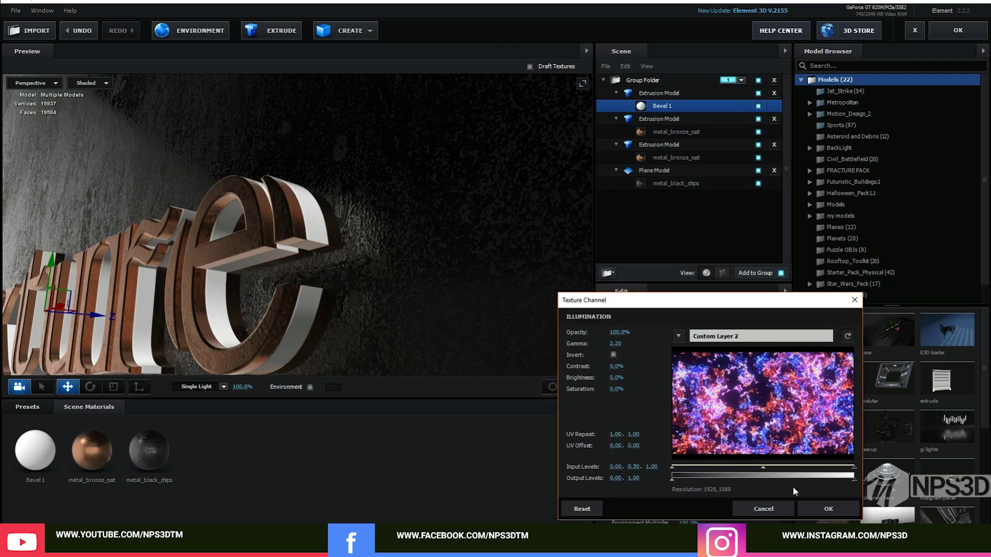
{"action": "left_click", "coordinate": [826, 509]}
{"action": "scroll", "coordinate": [698, 482], "scroll_direction": "down", "scroll_amount": 3}
{"action": "scroll", "coordinate": [696, 438], "scroll_direction": "down", "scroll_amount": 1}
{"action": "left_click_drag", "start_coordinate": [686, 386], "coordinate": [708, 384]}
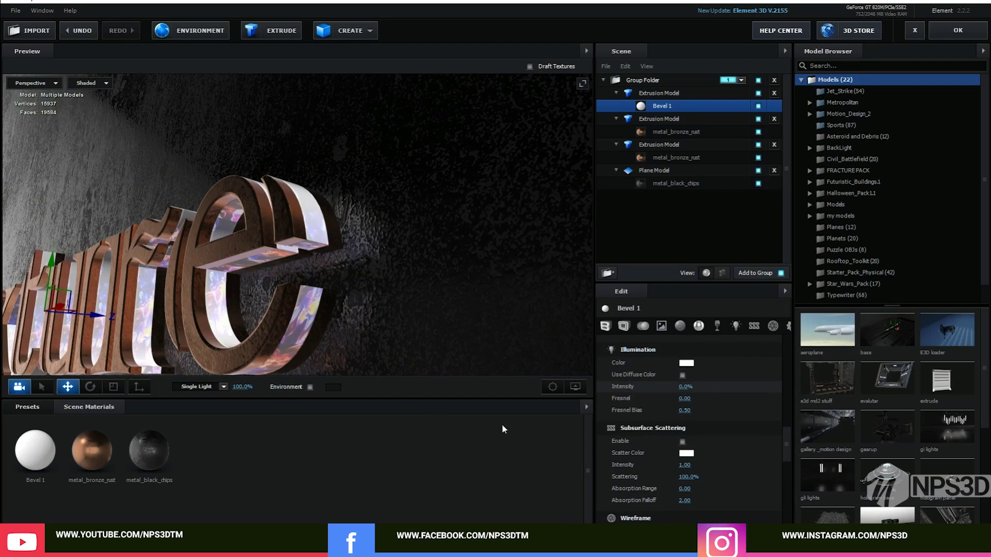
{"action": "scroll", "coordinate": [676, 441], "scroll_direction": "up", "scroll_amount": 5}
{"action": "scroll", "coordinate": [675, 436], "scroll_direction": "up", "scroll_amount": 3}
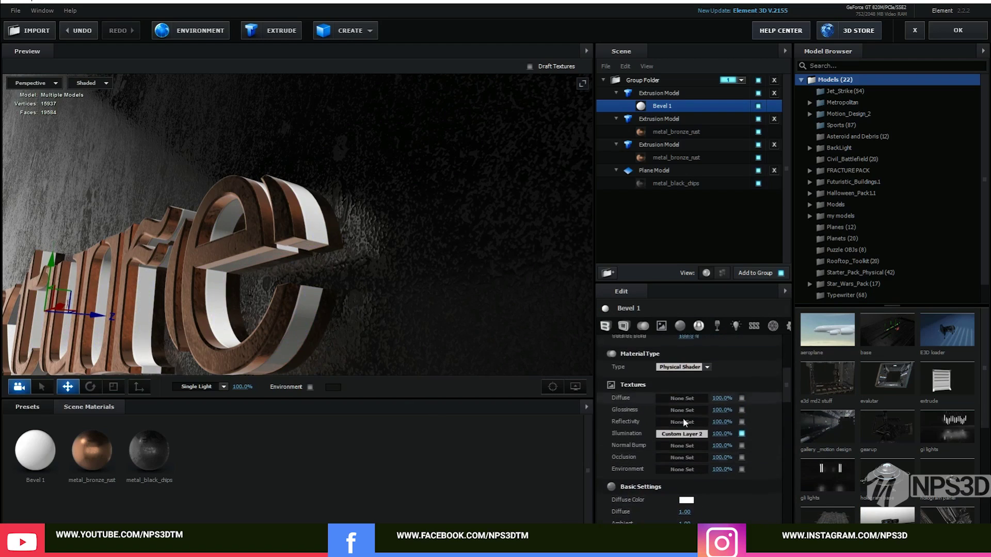
Clear the Illumination texture and use Custom Layer 2 as Bevel 1's Diffuse texture
{"action": "right_click", "coordinate": [687, 434]}
{"action": "left_click", "coordinate": [711, 483]}
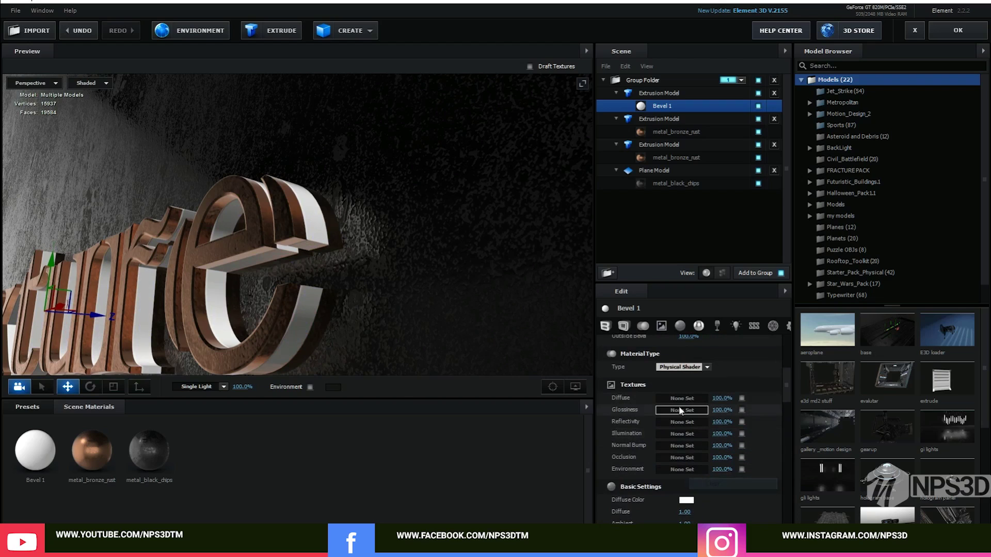
{"action": "left_click", "coordinate": [674, 398]}
{"action": "left_click", "coordinate": [685, 340]}
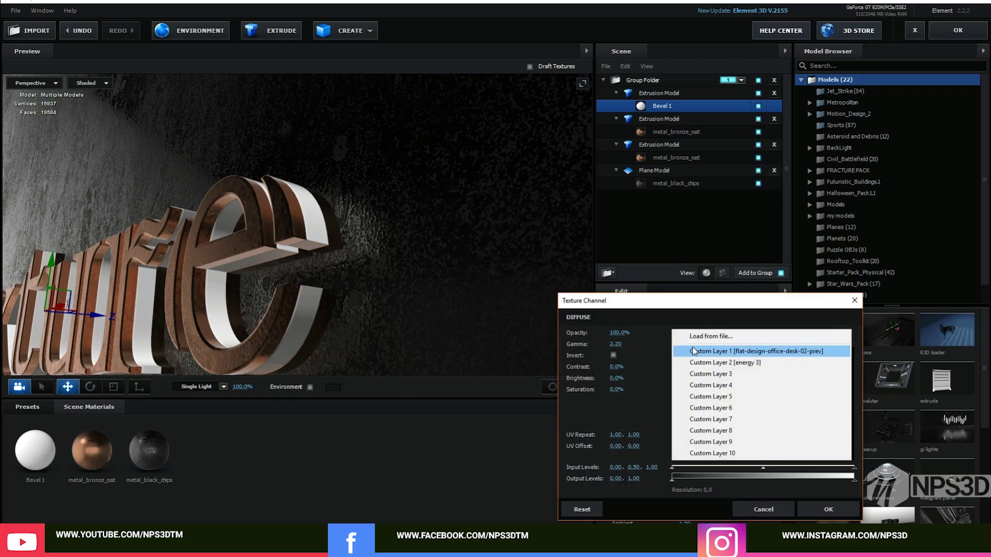
{"action": "left_click", "coordinate": [694, 351]}
{"action": "left_click", "coordinate": [694, 337]}
{"action": "left_click", "coordinate": [693, 361]}
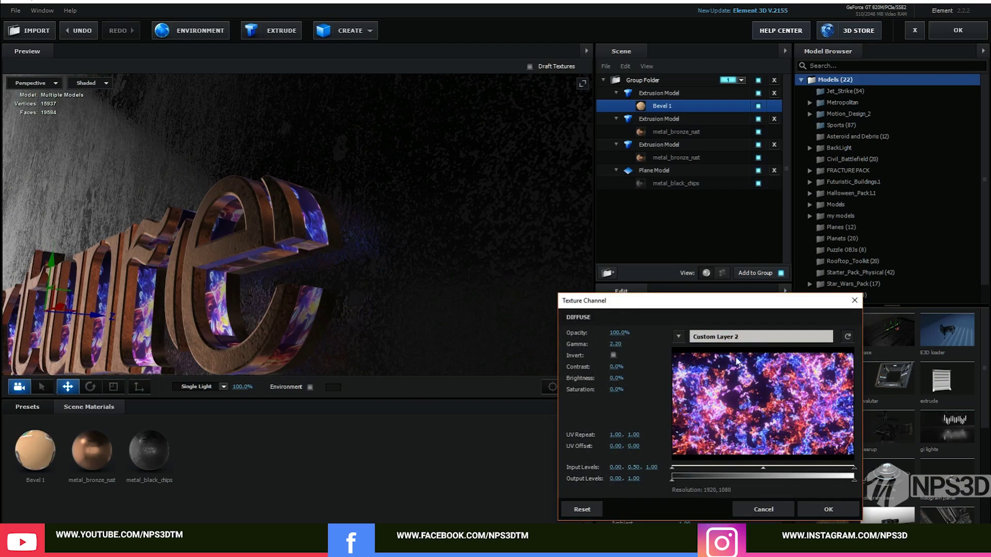
{"action": "left_click", "coordinate": [825, 510]}
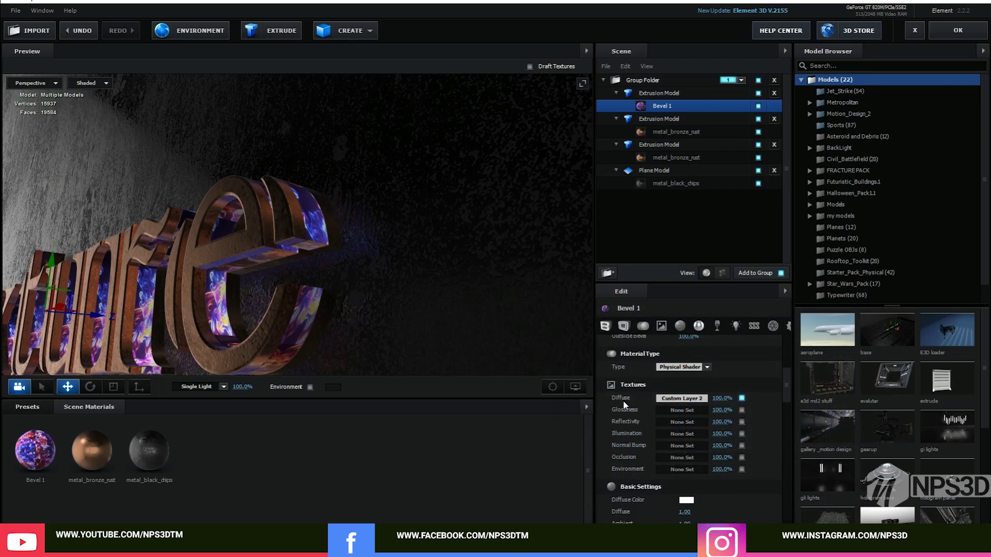
Raise Bevel 1's Basic Settings Diffuse value to 1.53
{"action": "scroll", "coordinate": [738, 438], "scroll_direction": "down", "scroll_amount": 2}
{"action": "scroll", "coordinate": [738, 439], "scroll_direction": "down", "scroll_amount": 4}
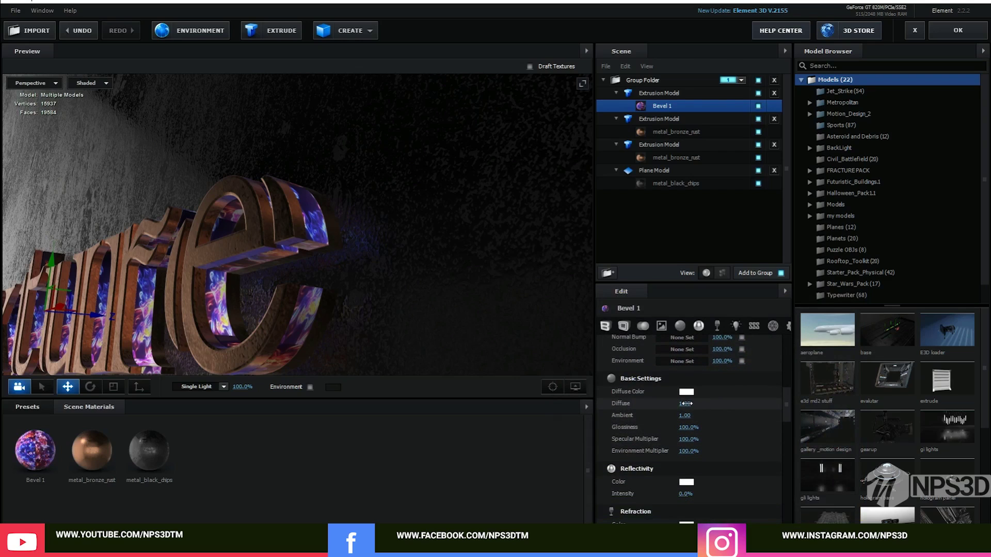
{"action": "left_click_drag", "start_coordinate": [702, 400], "coordinate": [736, 402]}
{"action": "scroll", "coordinate": [738, 425], "scroll_direction": "down", "scroll_amount": 12}
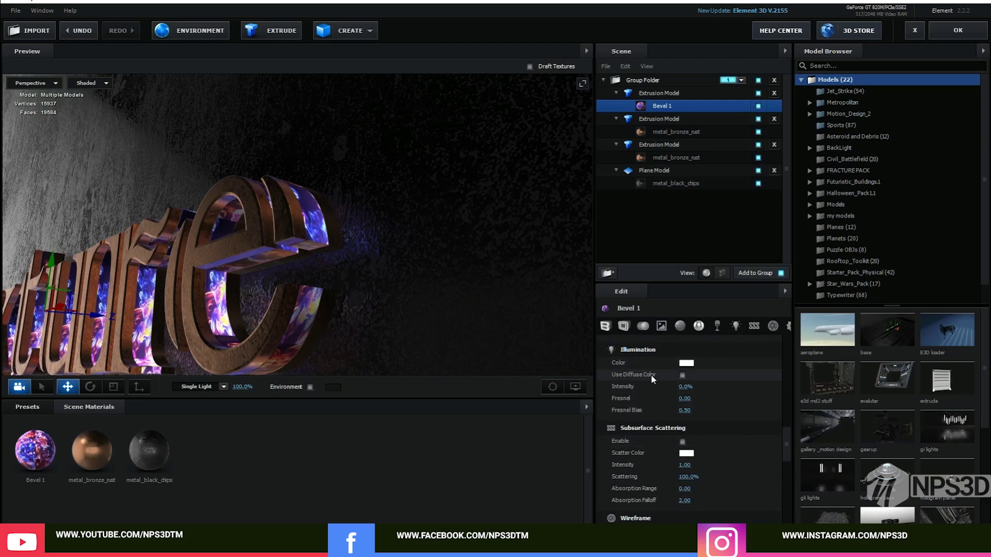
Make the bevel self-illuminate with its diffuse colour at 104% intensity and Fresnel 0.50
{"action": "left_click", "coordinate": [682, 375]}
{"action": "left_click_drag", "start_coordinate": [685, 387], "coordinate": [703, 387]}
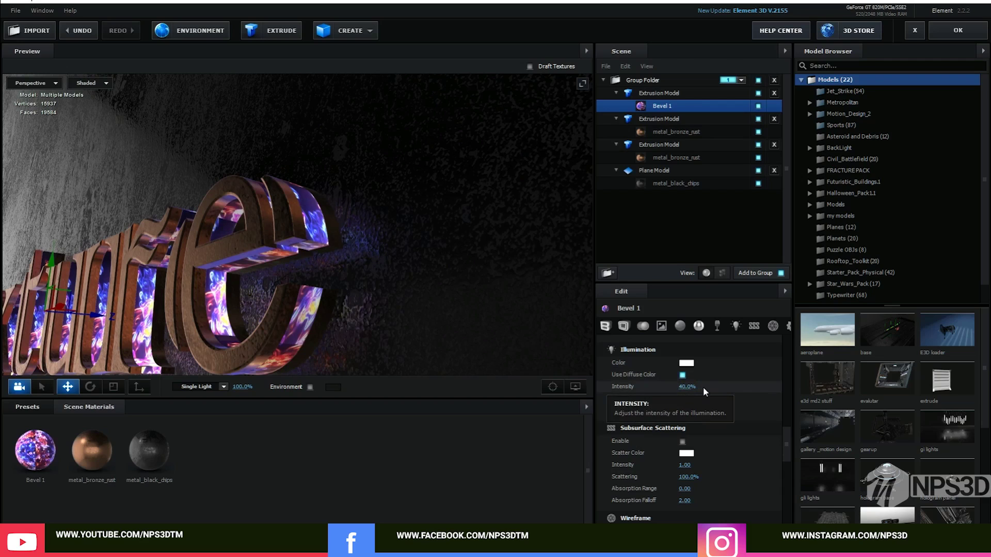
{"action": "left_click_drag", "start_coordinate": [425, 314], "coordinate": [418, 313]}
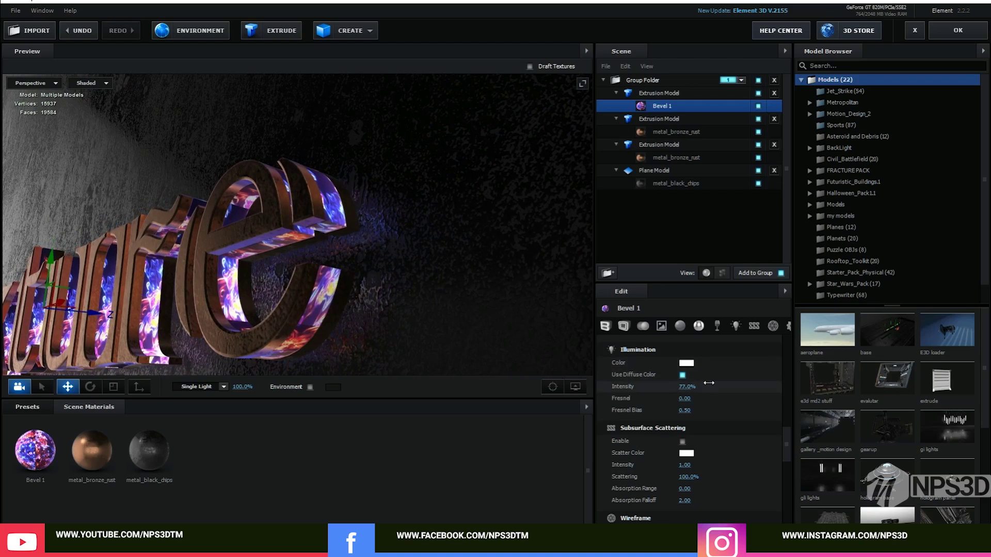
{"action": "left_click_drag", "start_coordinate": [708, 383], "coordinate": [719, 380]}
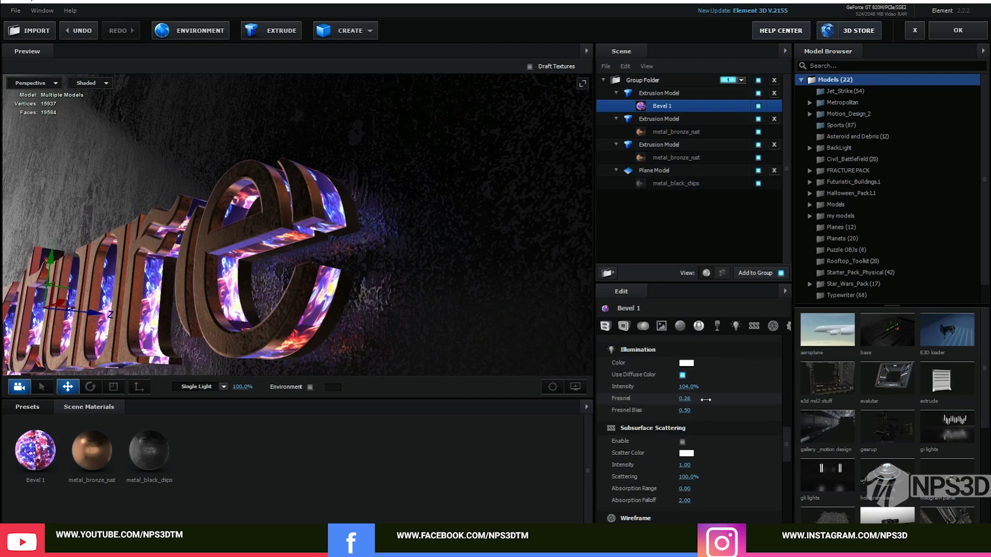
{"action": "left_click_drag", "start_coordinate": [708, 399], "coordinate": [713, 398]}
Set the bevel's Reflectivity Intensity to 26%
{"action": "scroll", "coordinate": [713, 399], "scroll_direction": "up", "scroll_amount": 5}
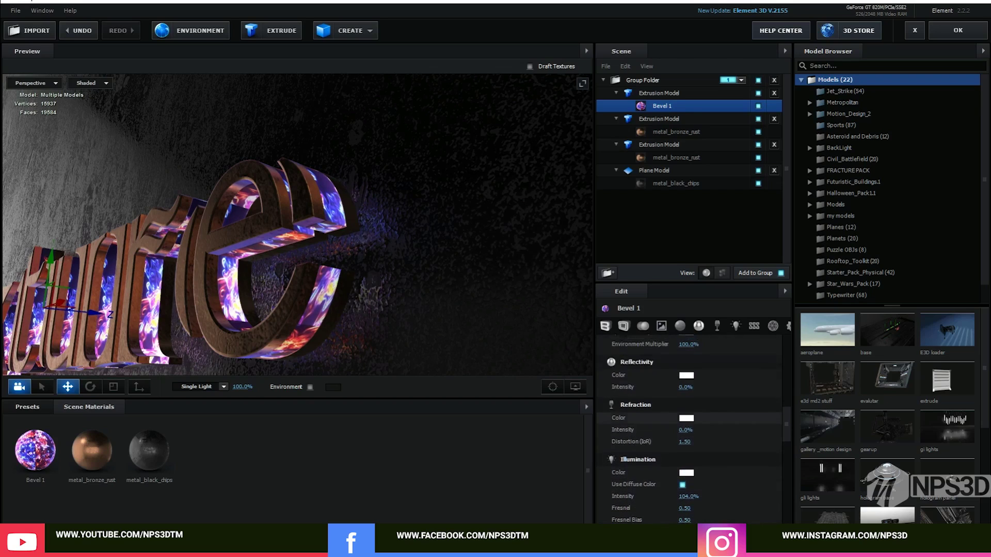
{"action": "scroll", "coordinate": [712, 399], "scroll_direction": "up", "scroll_amount": 3}
{"action": "left_click_drag", "start_coordinate": [707, 457], "coordinate": [703, 458]}
{"action": "scroll", "coordinate": [716, 451], "scroll_direction": "down", "scroll_amount": 5}
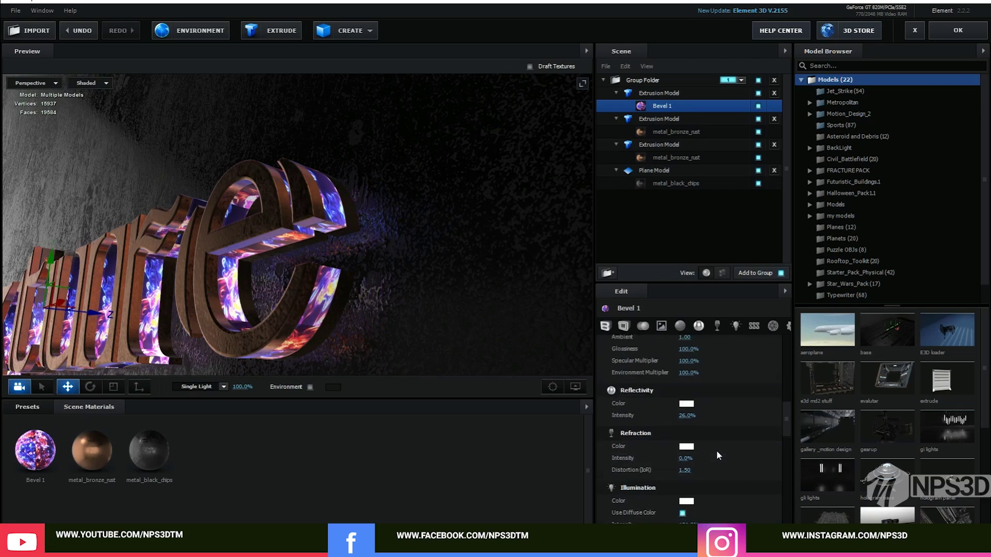
{"action": "scroll", "coordinate": [716, 450], "scroll_direction": "down", "scroll_amount": 10}
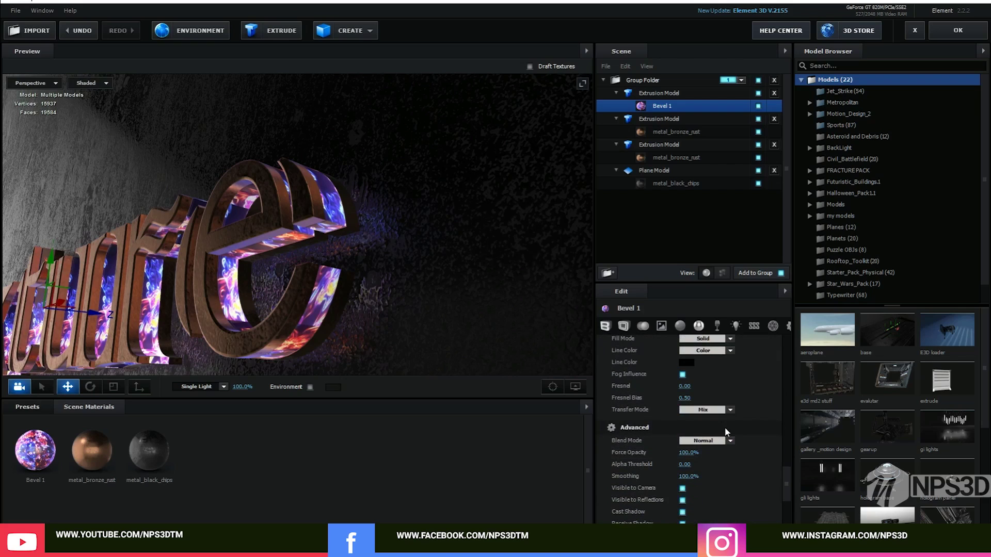
Try Screen blend mode on the bevel and orbit the preview to judge it
{"action": "left_click", "coordinate": [712, 440]}
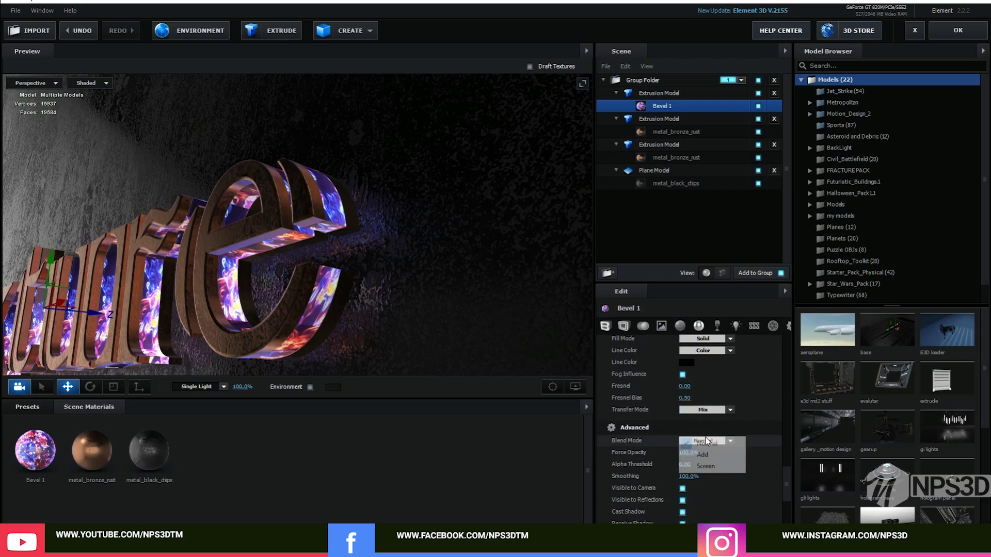
{"action": "left_click", "coordinate": [719, 467]}
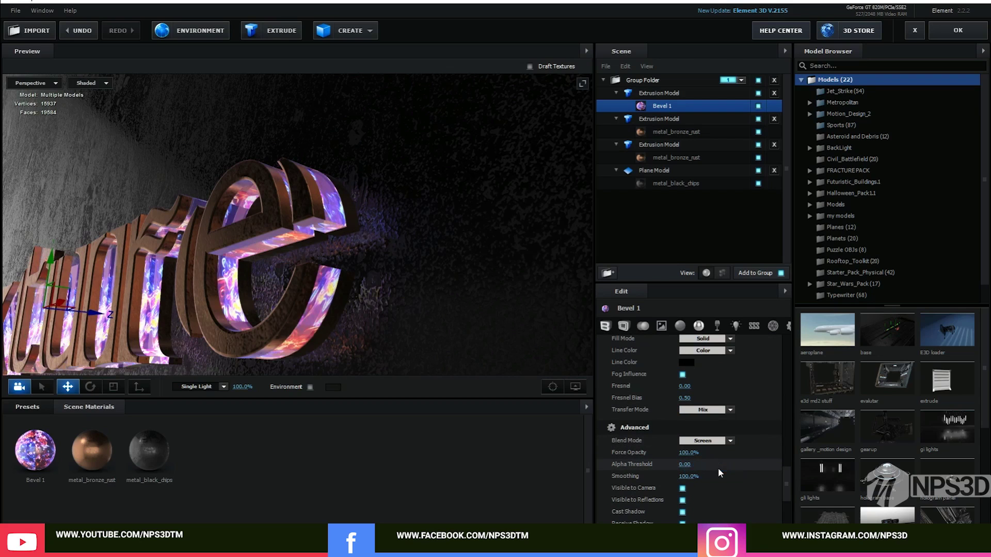
{"action": "left_click_drag", "start_coordinate": [411, 324], "coordinate": [429, 274]}
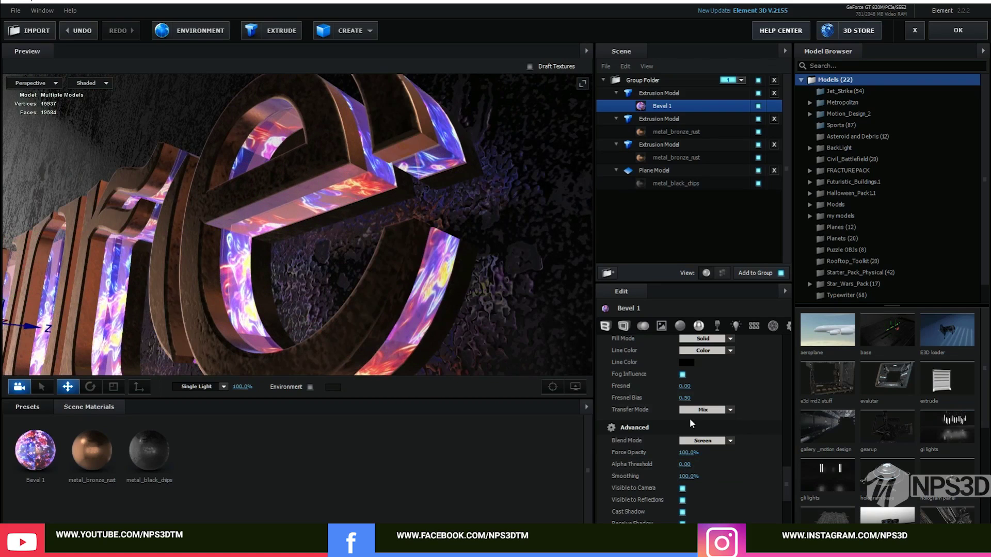
{"action": "scroll", "coordinate": [699, 476], "scroll_direction": "down", "scroll_amount": 3}
{"action": "scroll", "coordinate": [694, 480], "scroll_direction": "down", "scroll_amount": 3}
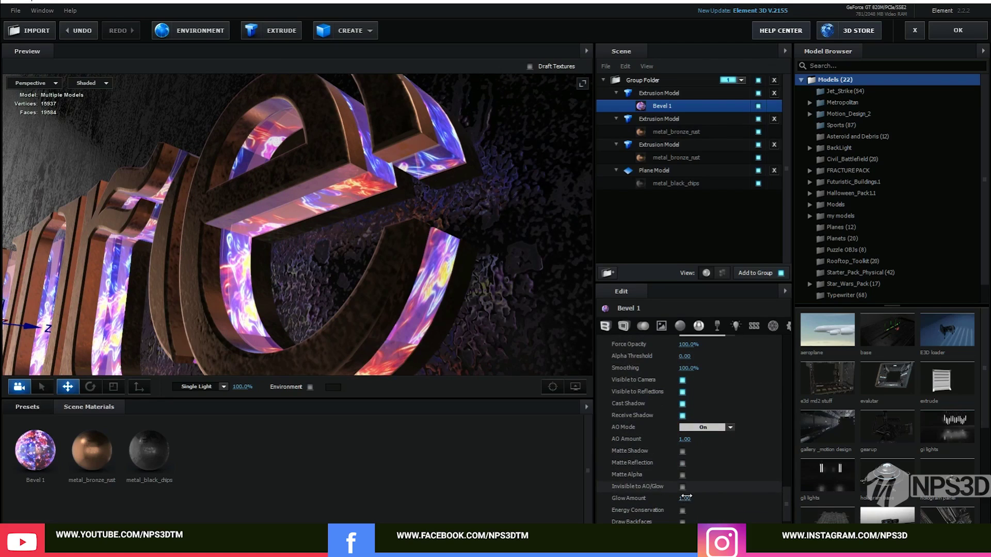
{"action": "scroll", "coordinate": [655, 511], "scroll_direction": "down", "scroll_amount": 2}
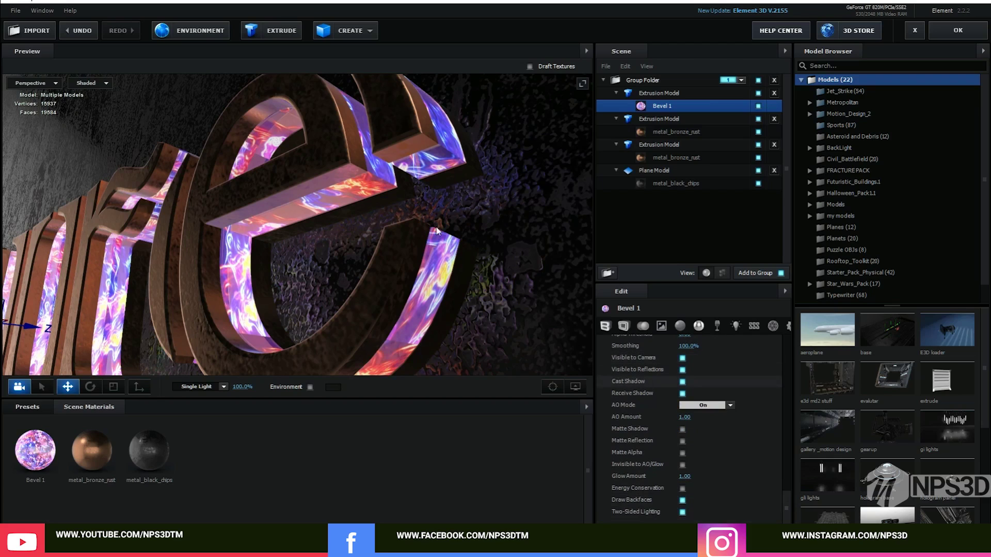
{"action": "scroll", "coordinate": [428, 209], "scroll_direction": "up", "scroll_amount": 3}
{"action": "scroll", "coordinate": [426, 164], "scroll_direction": "down", "scroll_amount": 2}
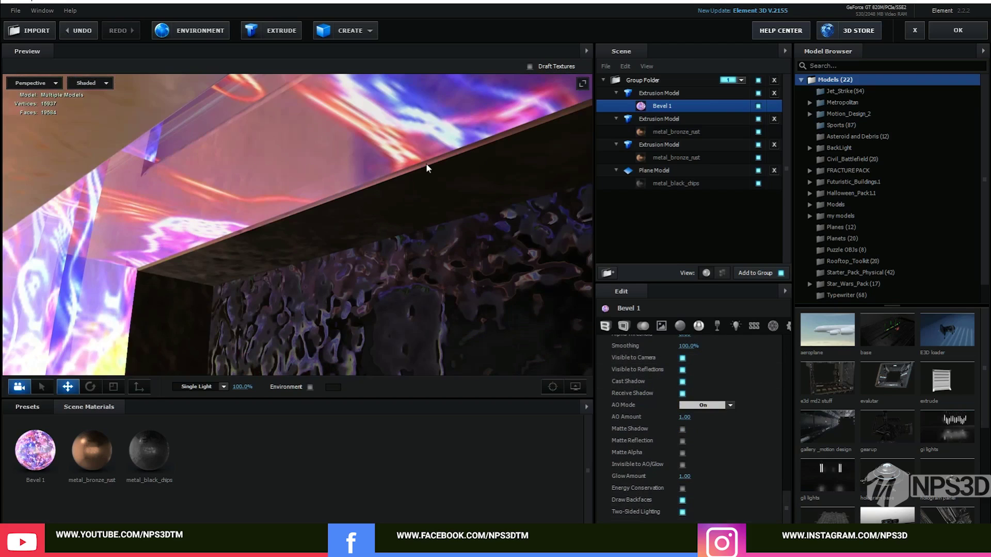
{"action": "scroll", "coordinate": [426, 163], "scroll_direction": "down", "scroll_amount": 2}
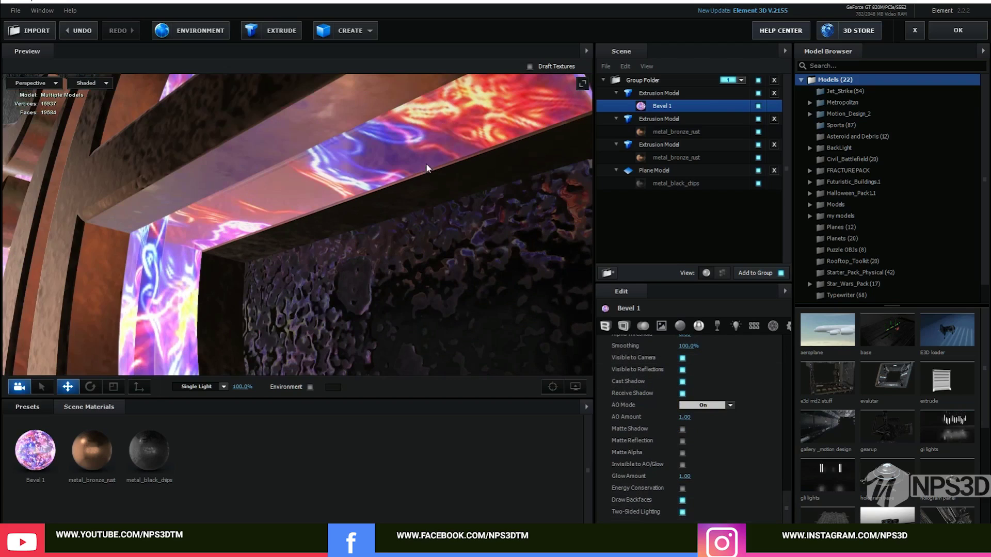
{"action": "scroll", "coordinate": [724, 416], "scroll_direction": "up", "scroll_amount": 3}
Set the bevel's Blend Mode back to Normal
{"action": "left_click", "coordinate": [724, 419]}
{"action": "left_click", "coordinate": [712, 432]}
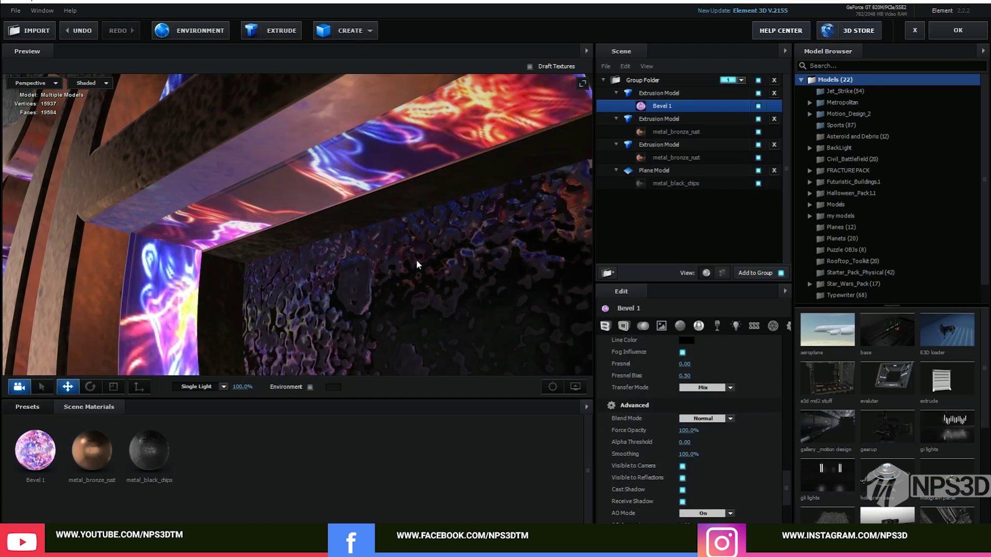
{"action": "scroll", "coordinate": [408, 240], "scroll_direction": "up", "scroll_amount": 3}
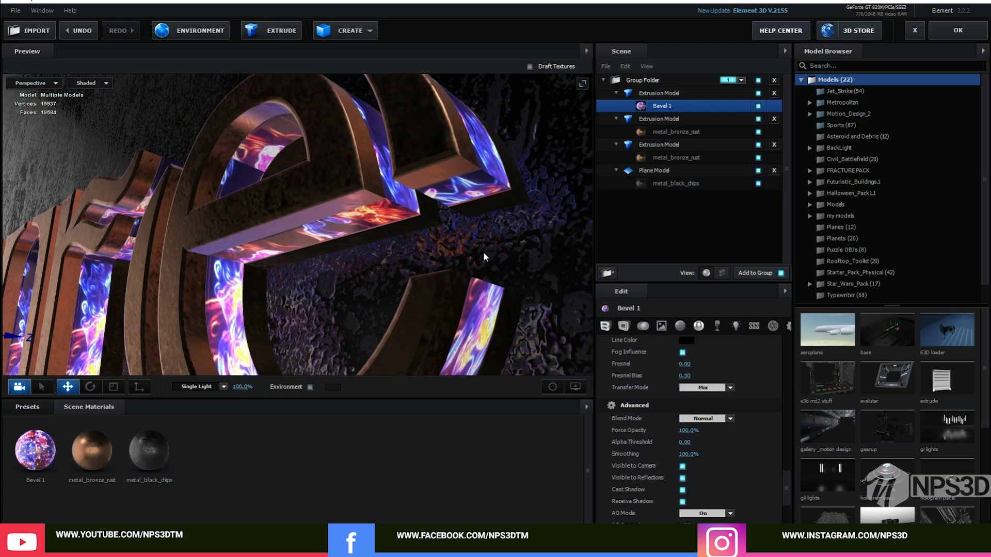
{"action": "scroll", "coordinate": [484, 256], "scroll_direction": "down", "scroll_amount": 2}
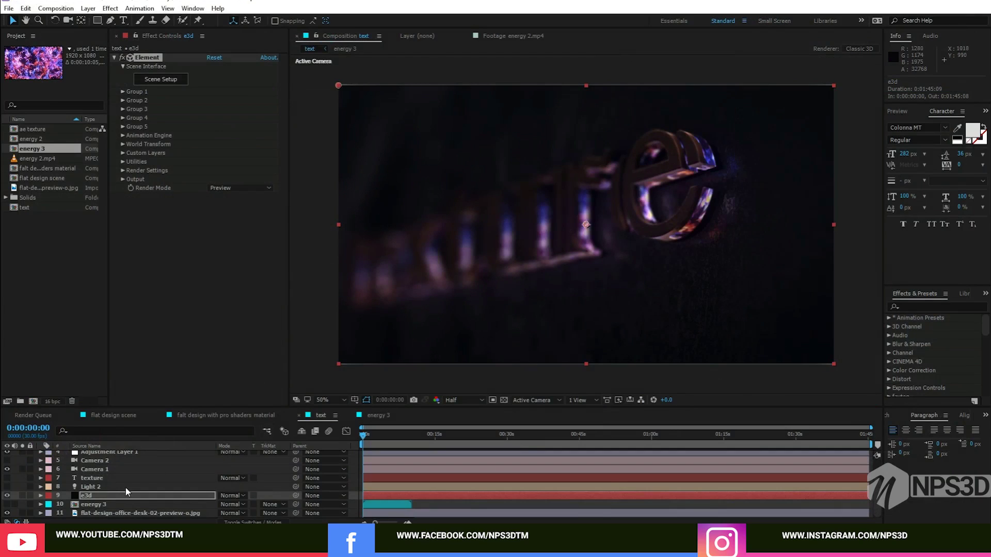
{"action": "scroll", "coordinate": [94, 456], "scroll_direction": "up", "scroll_amount": 2}
{"action": "left_click", "coordinate": [7, 463]}
{"action": "left_click", "coordinate": [86, 464]}
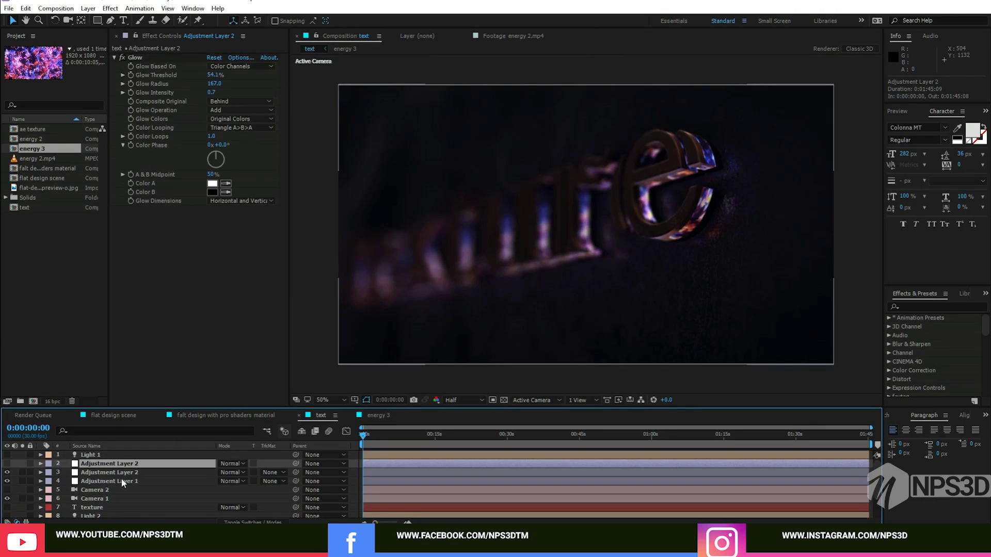
{"action": "scroll", "coordinate": [125, 482], "scroll_direction": "down", "scroll_amount": 2}
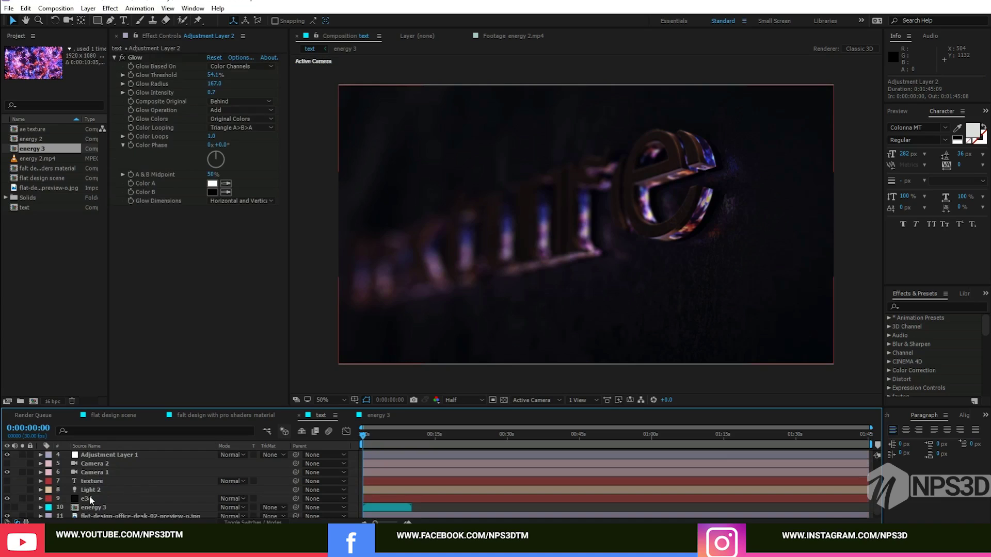
{"action": "left_click", "coordinate": [89, 496]}
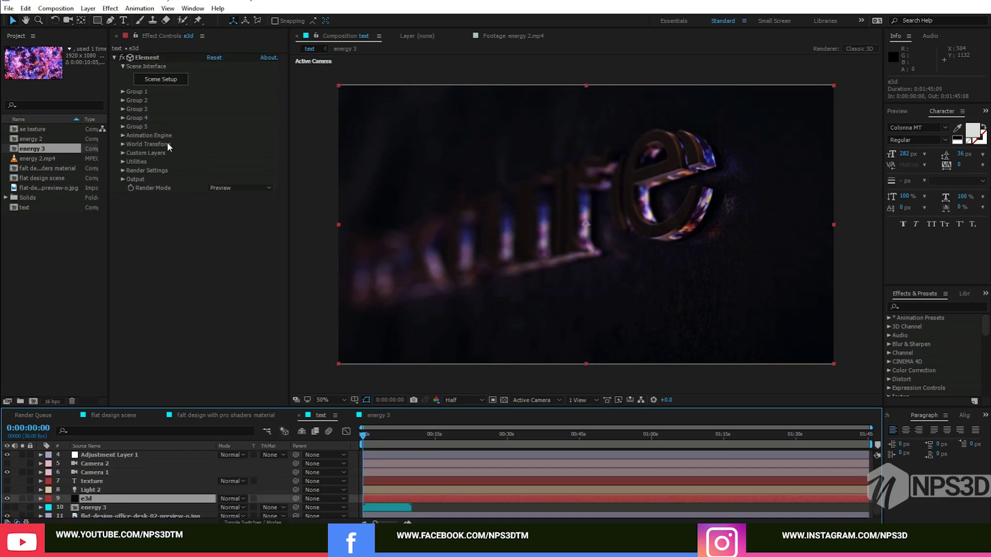
{"action": "left_click", "coordinate": [161, 80]}
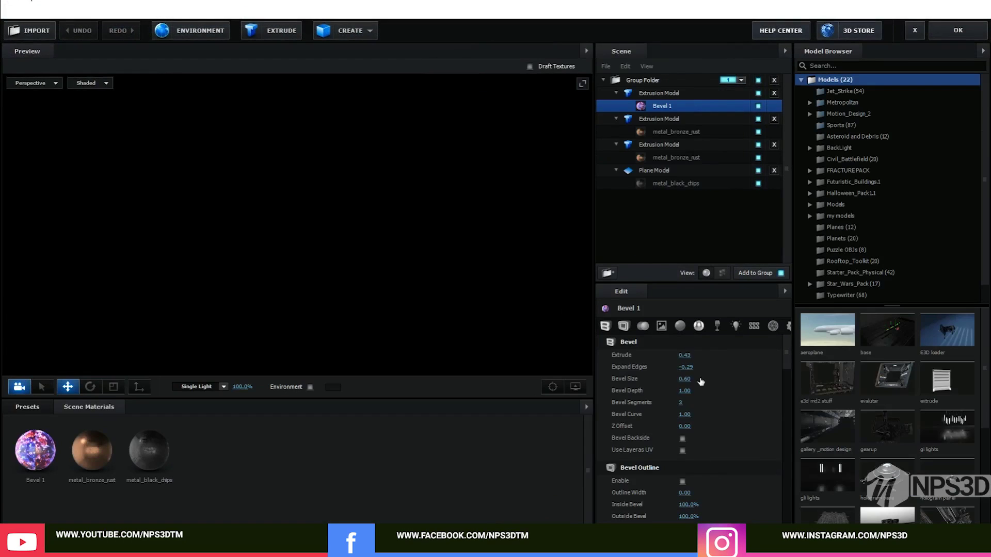
Brighten the Bevel 1 energy material with 130% illumination and close Element 3D
{"action": "scroll", "coordinate": [701, 423], "scroll_direction": "down", "scroll_amount": 10}
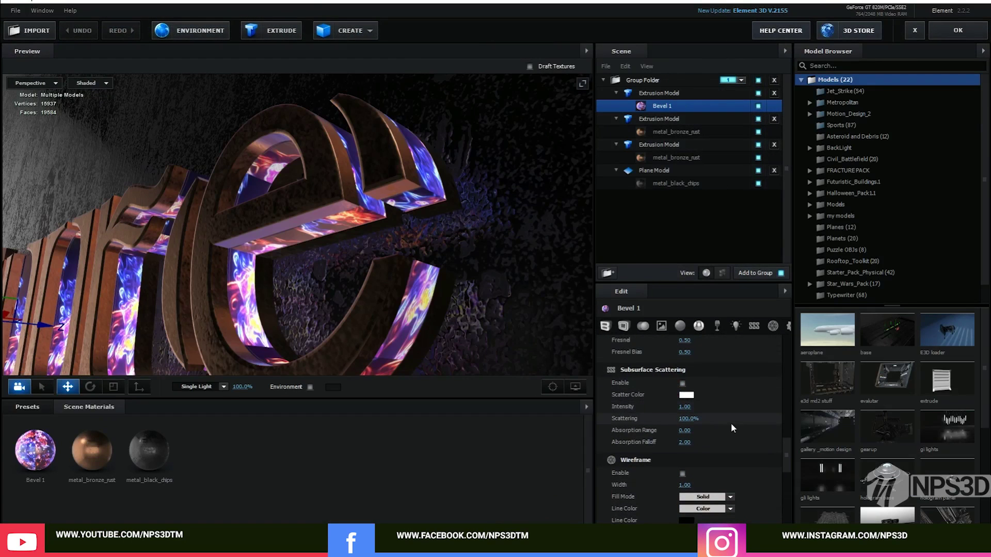
{"action": "scroll", "coordinate": [731, 424], "scroll_direction": "up", "scroll_amount": 10}
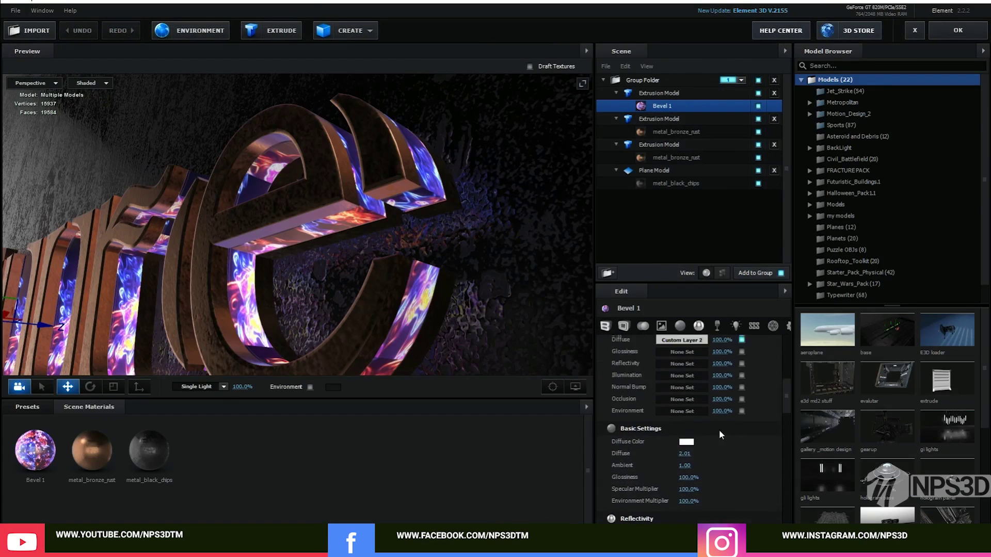
{"action": "left_click_drag", "start_coordinate": [684, 465], "coordinate": [716, 465]}
{"action": "scroll", "coordinate": [716, 466], "scroll_direction": "down", "scroll_amount": 4}
{"action": "scroll", "coordinate": [716, 466], "scroll_direction": "down", "scroll_amount": 4}
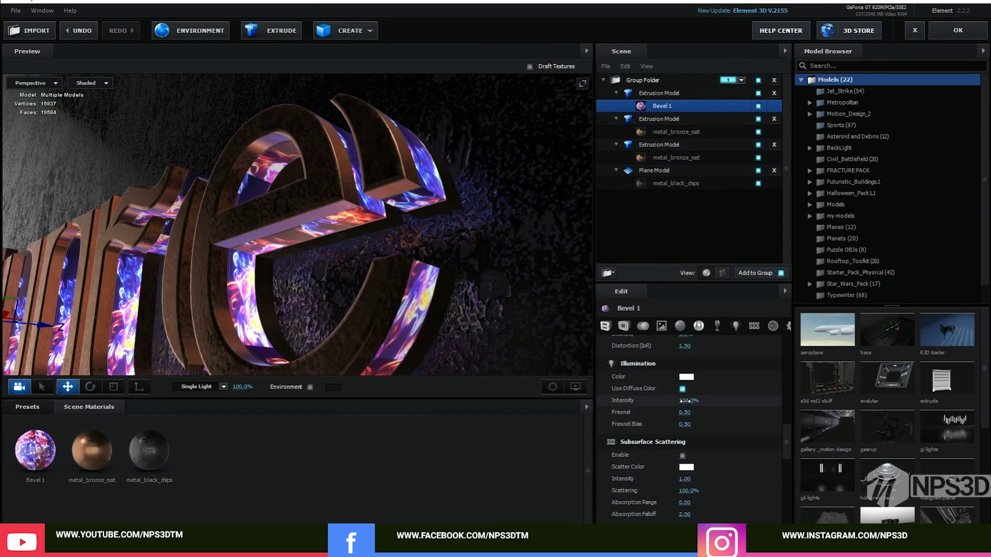
{"action": "scroll", "coordinate": [508, 315], "scroll_direction": "down", "scroll_amount": 5}
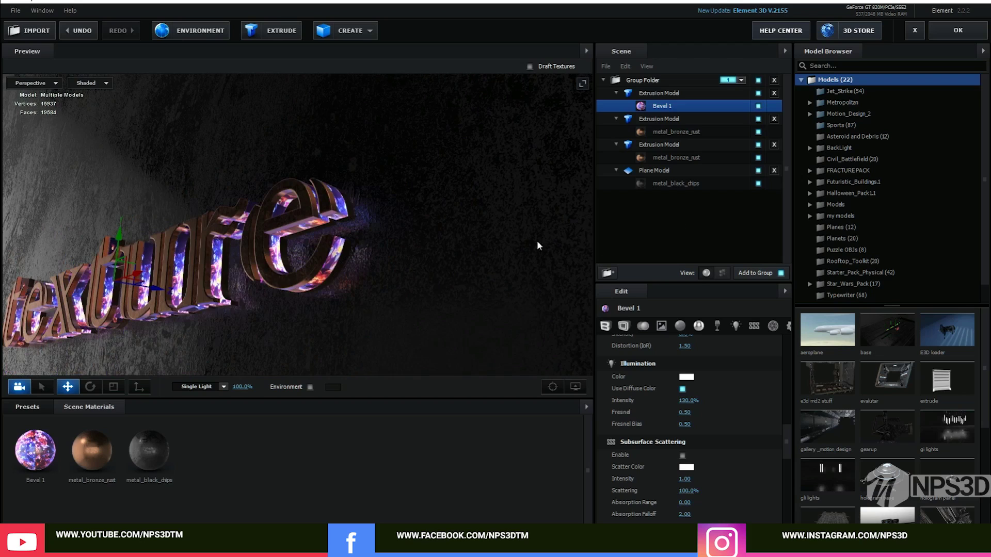
{"action": "scroll", "coordinate": [446, 224], "scroll_direction": "up", "scroll_amount": 3}
{"action": "left_click", "coordinate": [949, 28]}
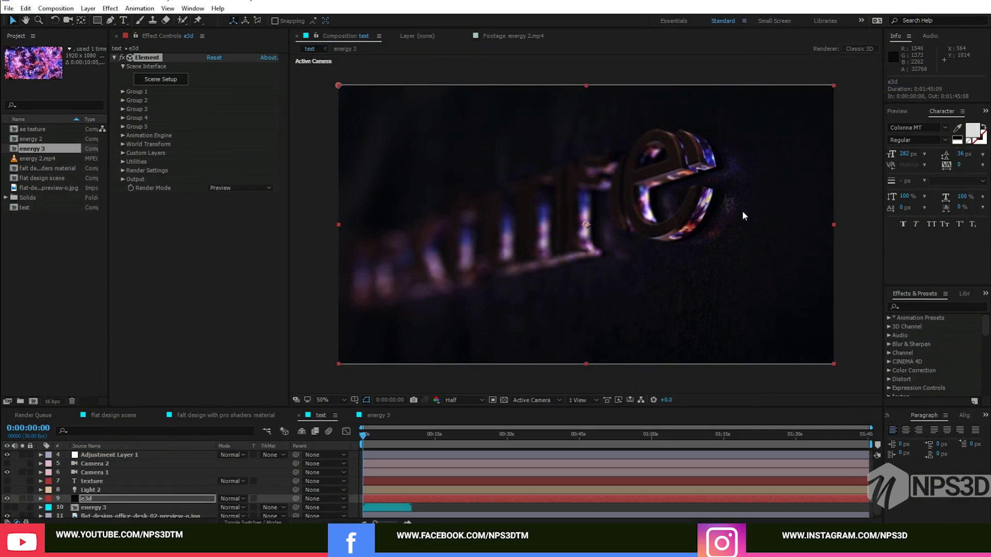
Duplicate the e3d layer and set the copy's Element Output Show to Illumination
{"action": "left_click", "coordinate": [116, 501]}
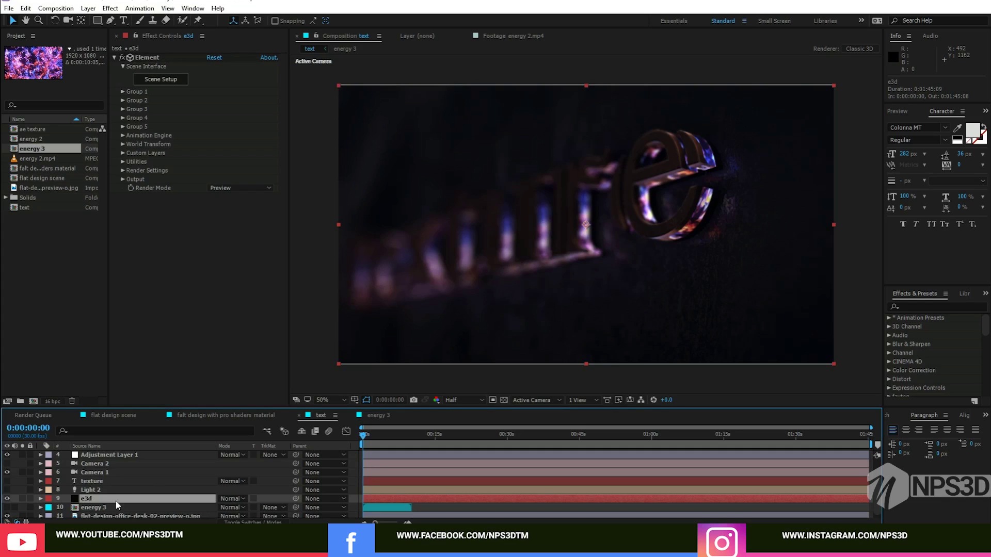
{"action": "key", "text": "ctrl+d"}
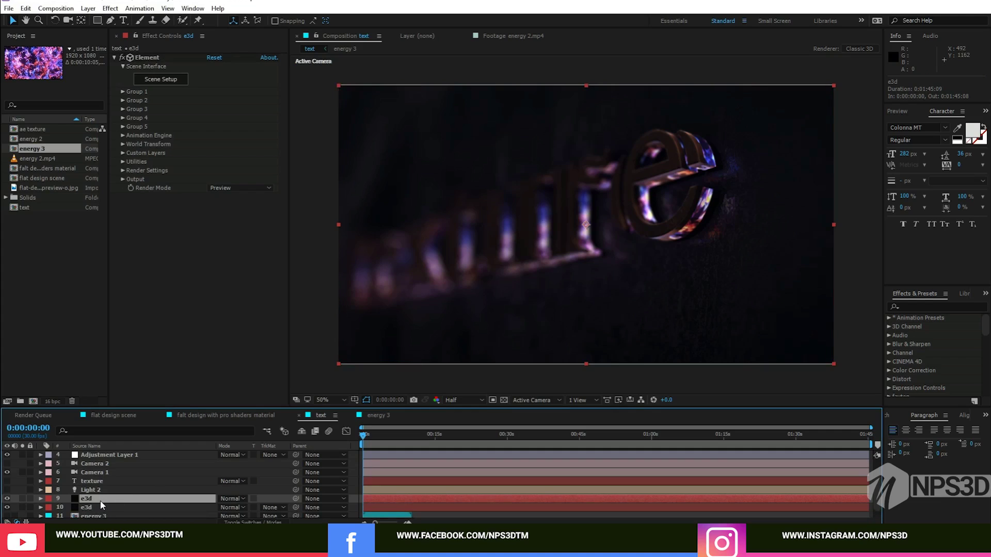
{"action": "left_click", "coordinate": [123, 179]}
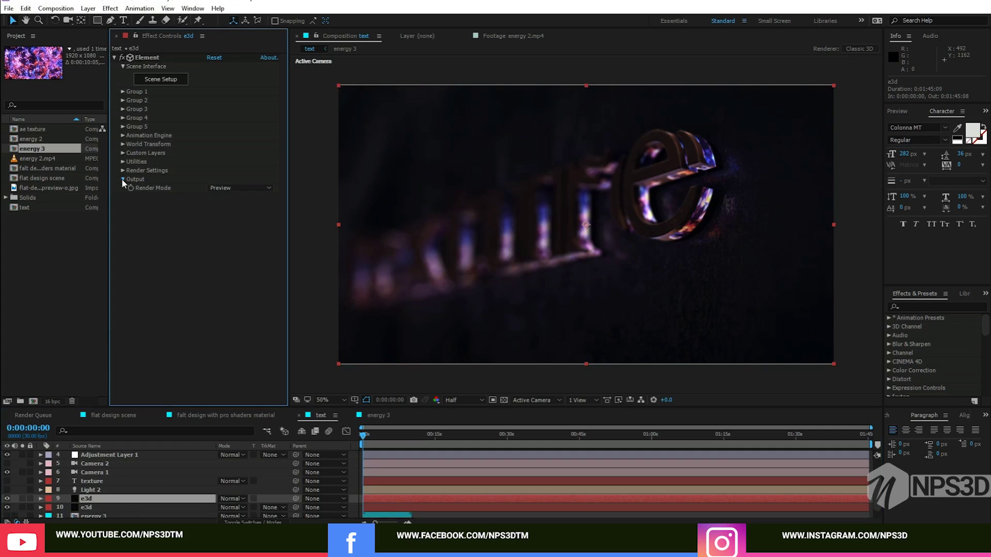
{"action": "left_click", "coordinate": [226, 188]}
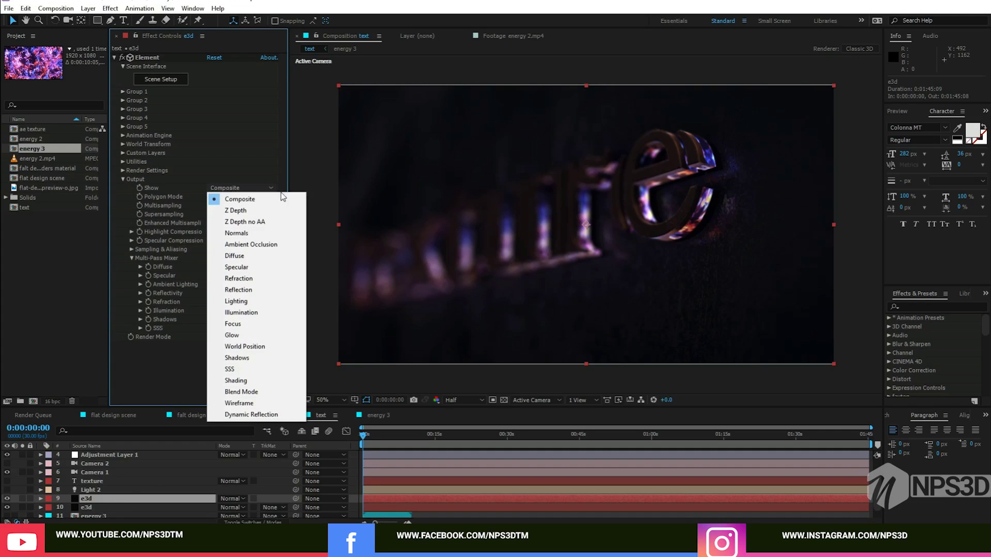
{"action": "left_click", "coordinate": [235, 313]}
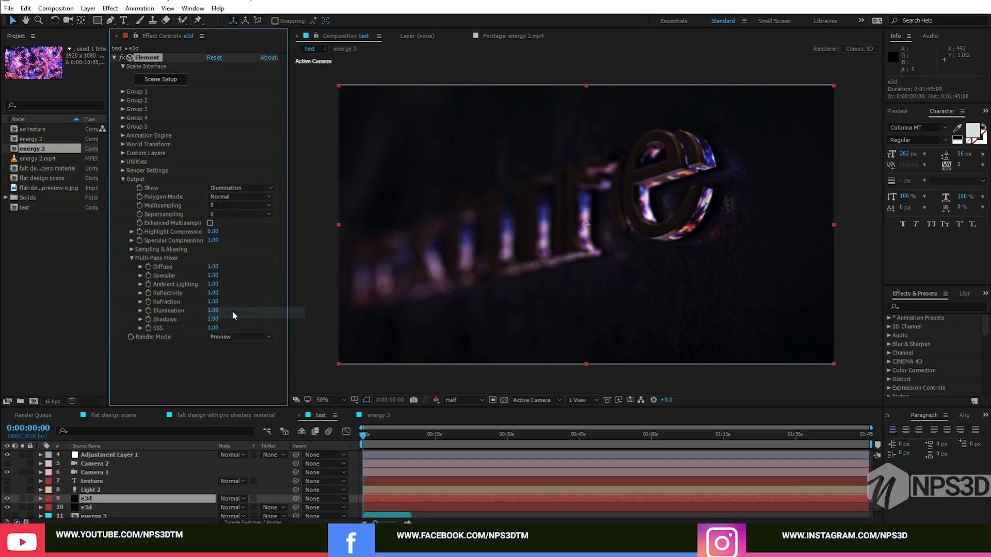
{"action": "left_click", "coordinate": [122, 181]}
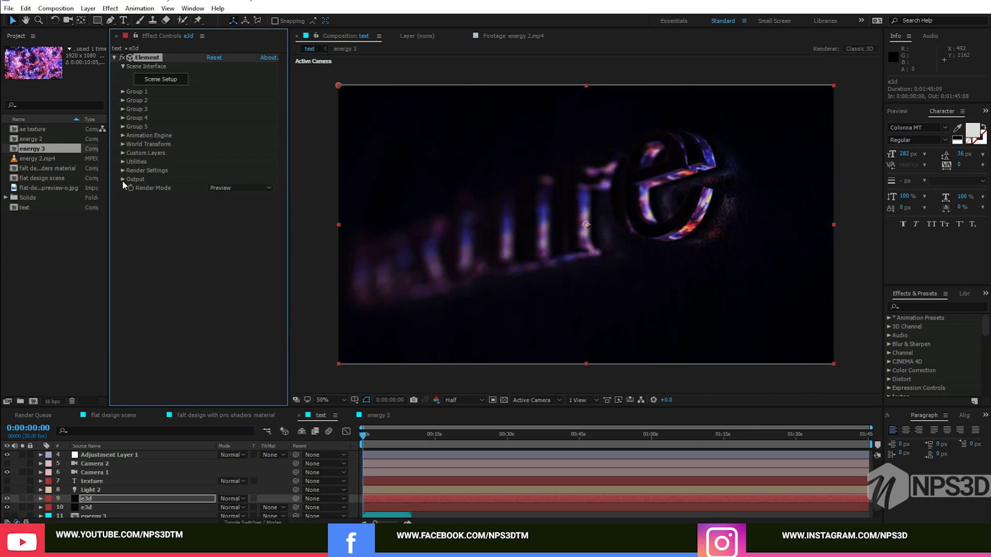
{"action": "left_click", "coordinate": [174, 289]}
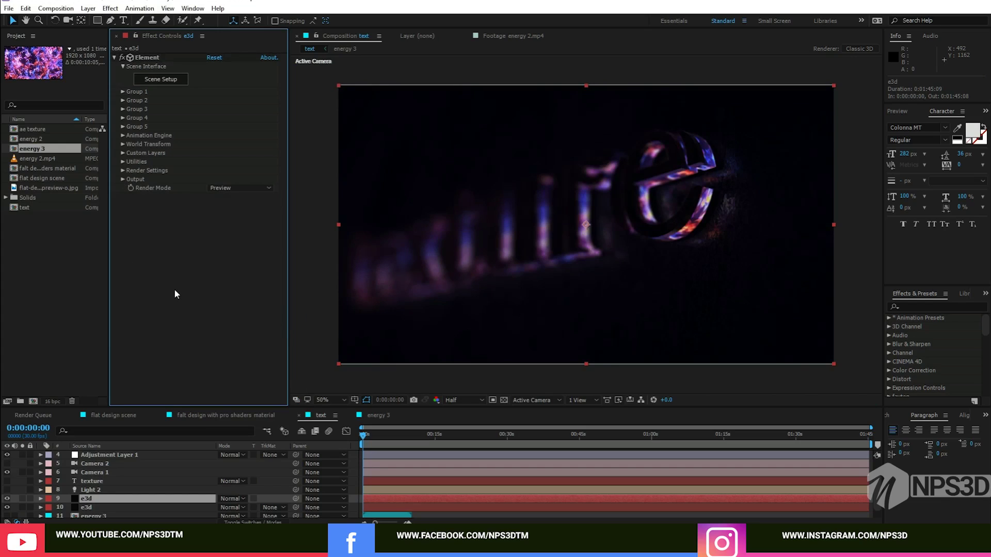
Apply the Glow effect to the illumination-only e3d layer using the effect search
{"action": "key", "text": "ctrl+space"}
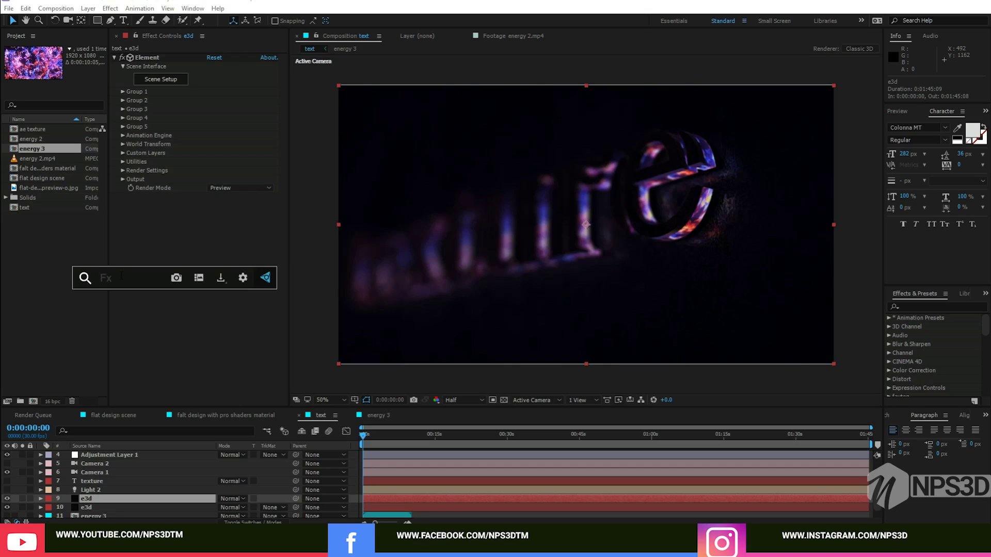
{"action": "type", "text": "g"}
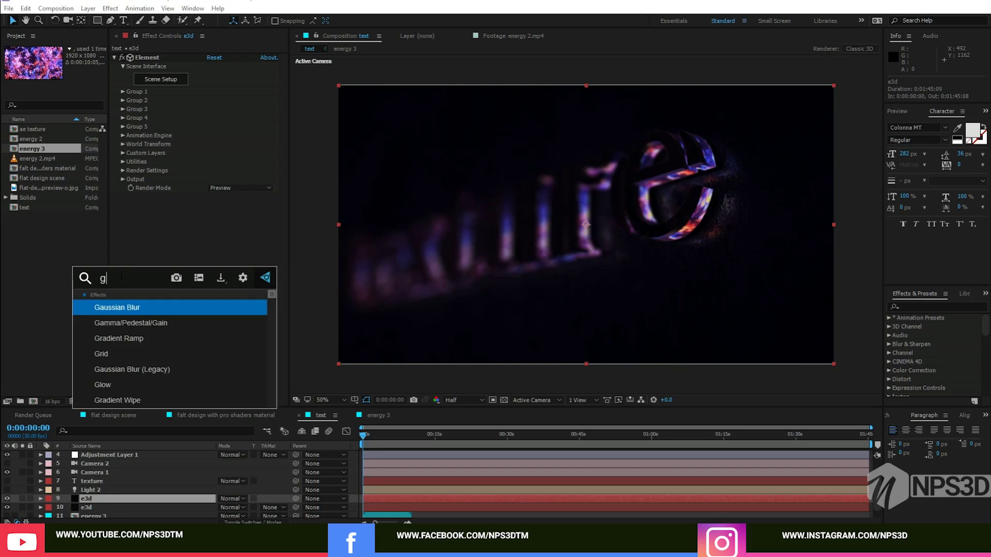
{"action": "key", "text": "Escape"}
{"action": "key", "text": "Escape"}
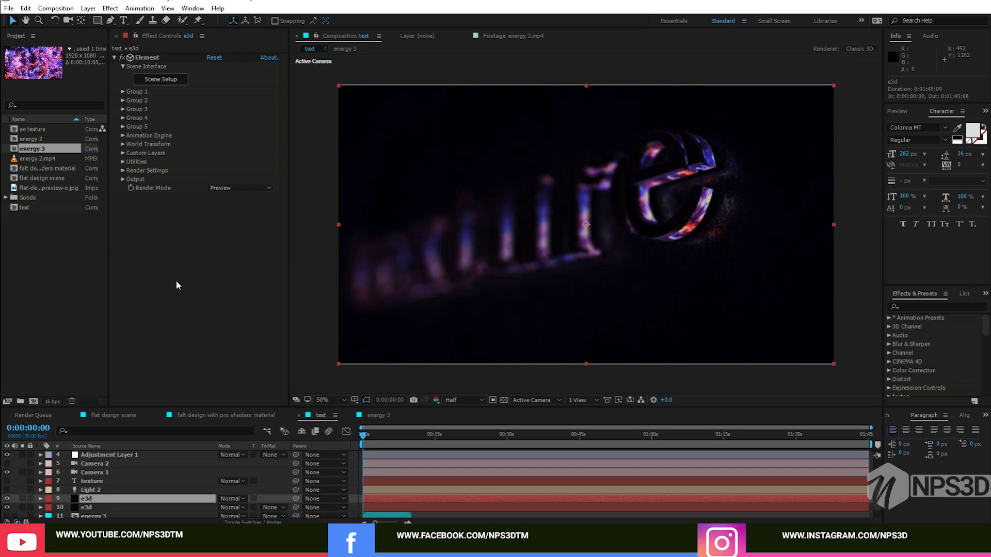
{"action": "left_click", "coordinate": [188, 296]}
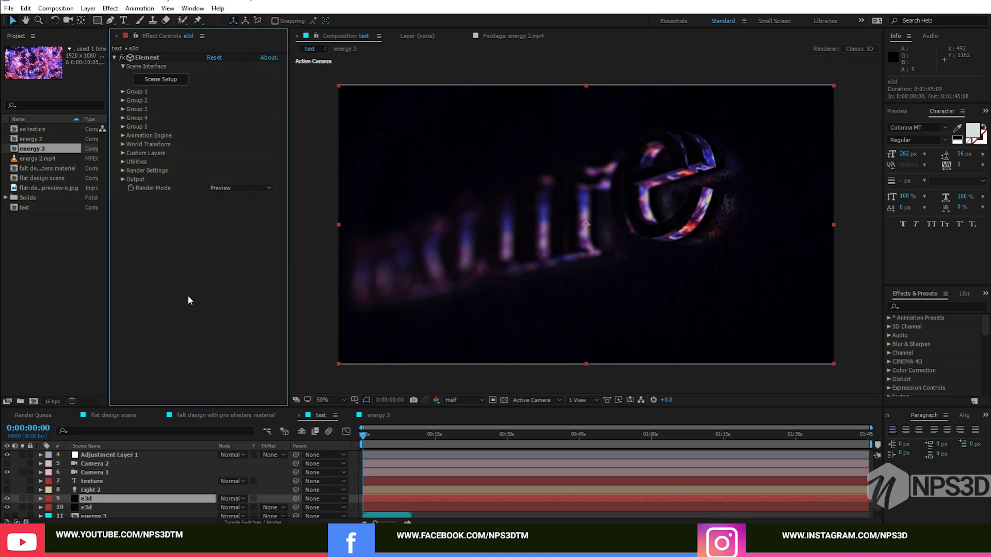
{"action": "key", "text": "ctrl+space"}
{"action": "type", "text": "glow"}
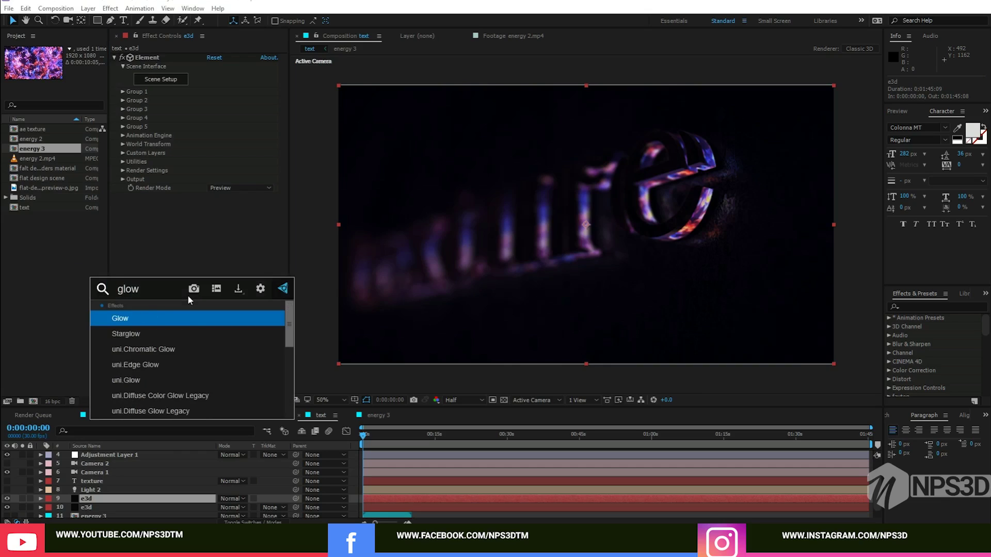
{"action": "key", "text": "Return"}
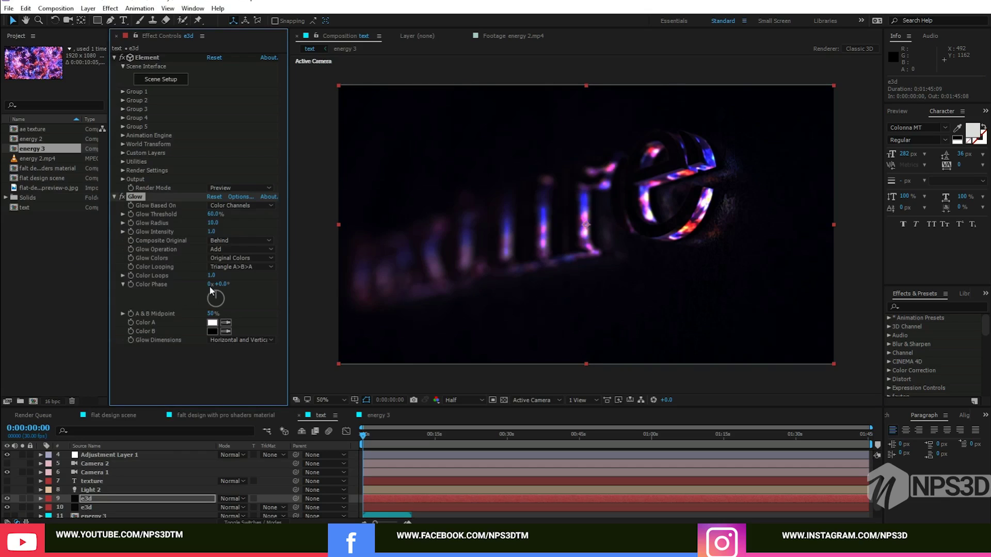
{"action": "left_click", "coordinate": [113, 197]}
{"action": "key", "text": "ctrl+space"}
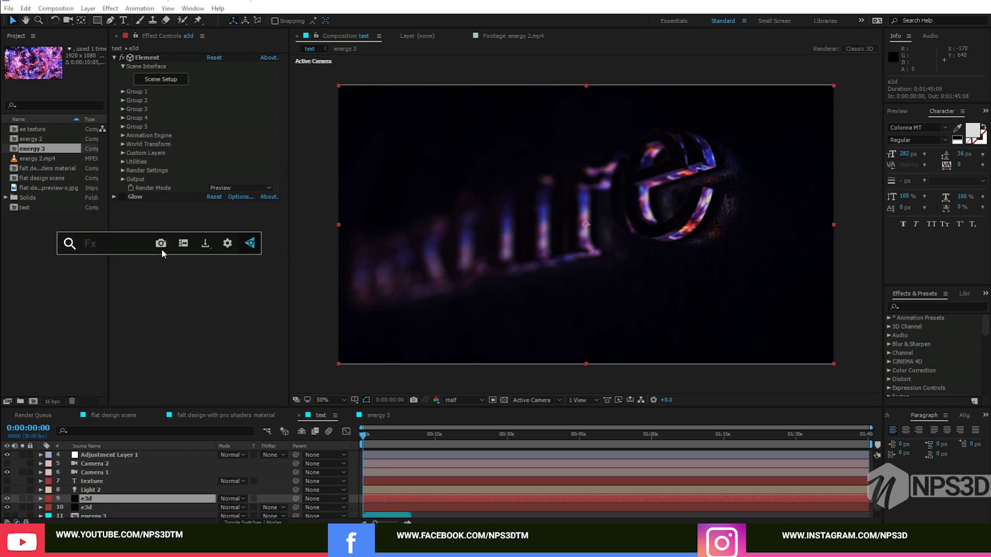
Add Curves above Glow and pull the lower curve down to darken the shadows
{"action": "type", "text": "cu"}
{"action": "left_click", "coordinate": [105, 267]}
{"action": "mouse_move", "coordinate": [138, 206]}
{"action": "left_mouse_down"}
{"action": "mouse_move", "coordinate": [150, 186]}
{"action": "mouse_move", "coordinate": [149, 204]}
{"action": "left_mouse_up"}
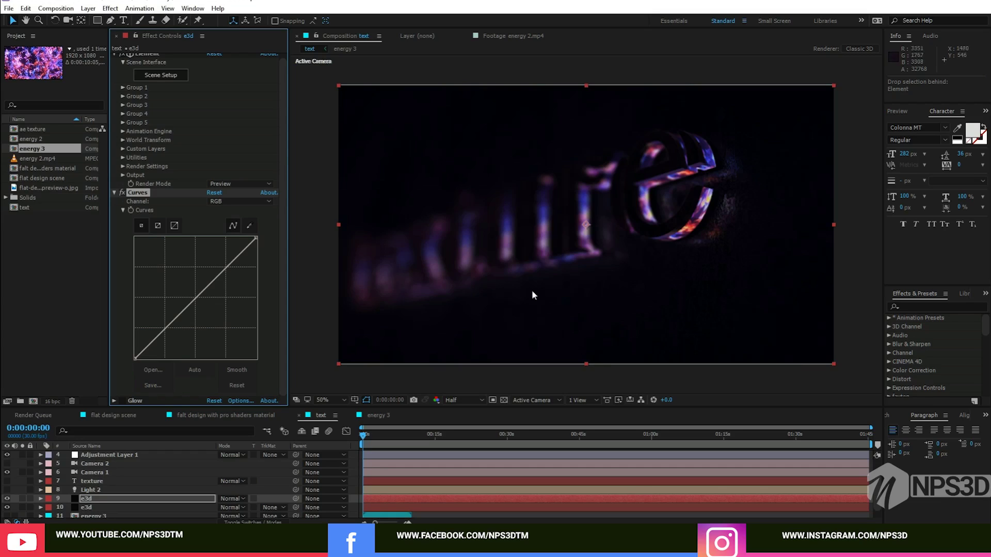
{"action": "left_click", "coordinate": [156, 345]}
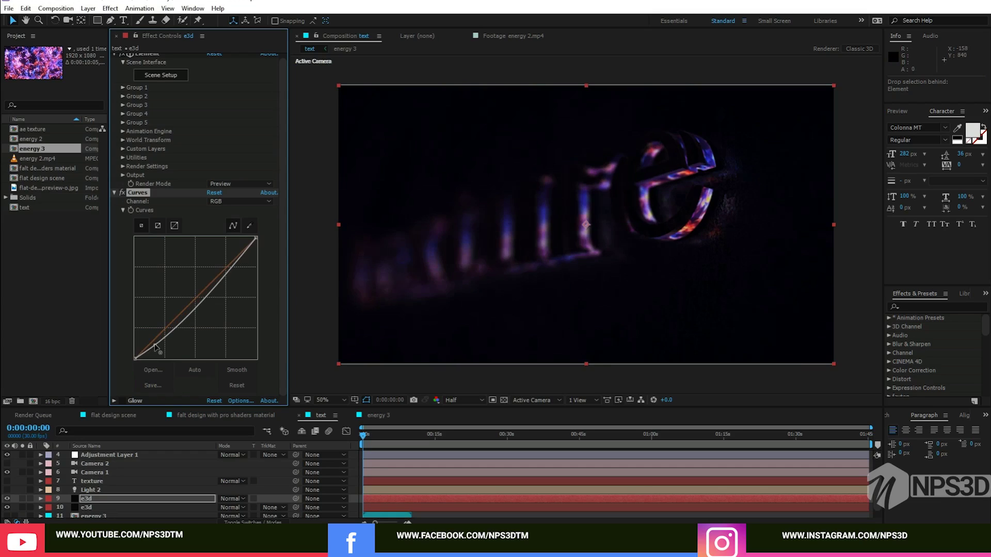
{"action": "left_click_drag", "start_coordinate": [157, 346], "coordinate": [159, 346]}
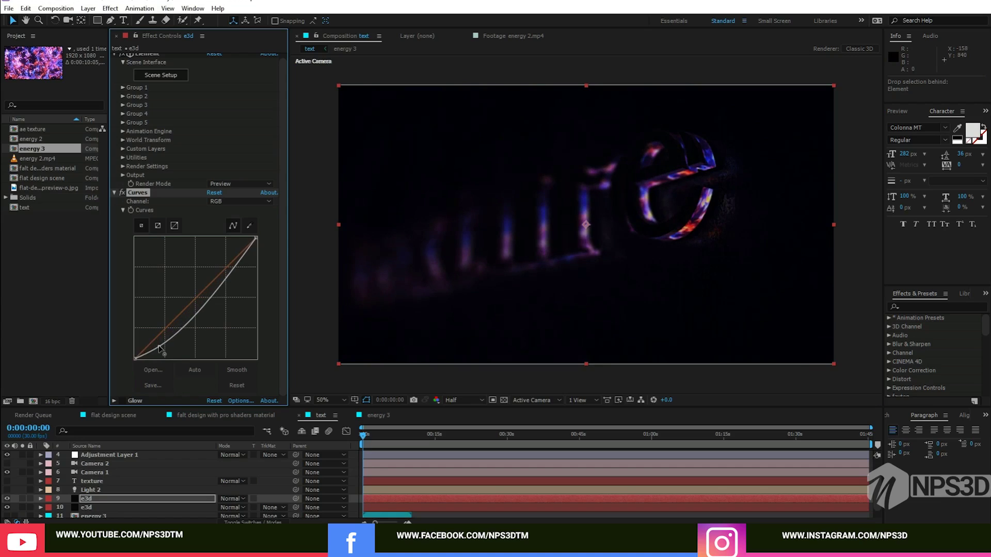
{"action": "left_click", "coordinate": [201, 300]}
{"action": "left_click_drag", "start_coordinate": [159, 346], "coordinate": [161, 345]}
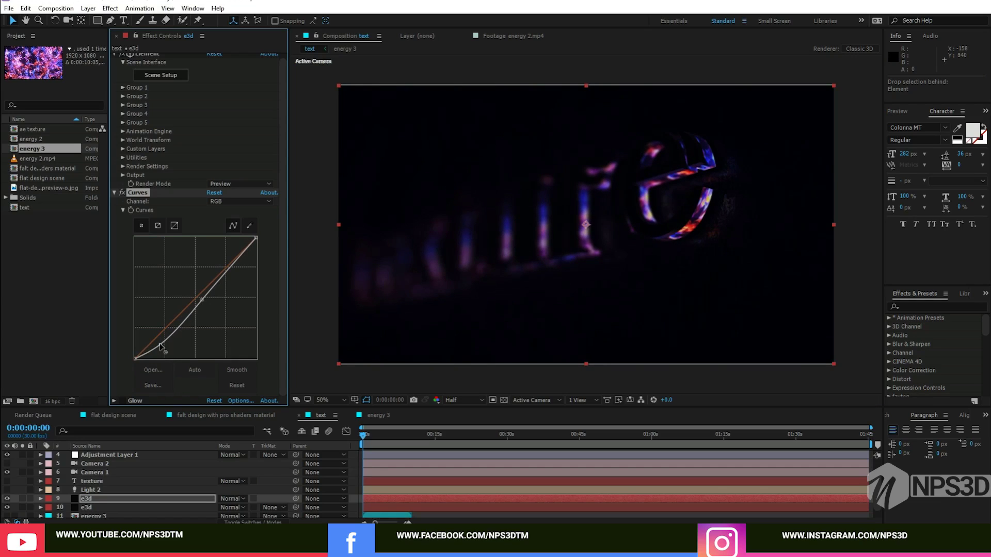
Toggle Curves off and on to compare the darkened glow
{"action": "left_click", "coordinate": [122, 192]}
{"action": "left_click", "coordinate": [122, 192]}
{"action": "left_click", "coordinate": [122, 192]}
{"action": "left_click", "coordinate": [123, 193]}
Set the Glow radius to 110, then duplicate it into Glow 2 with a wider radius, and into a third Glow
{"action": "left_click", "coordinate": [113, 193]}
{"action": "left_click", "coordinate": [113, 205]}
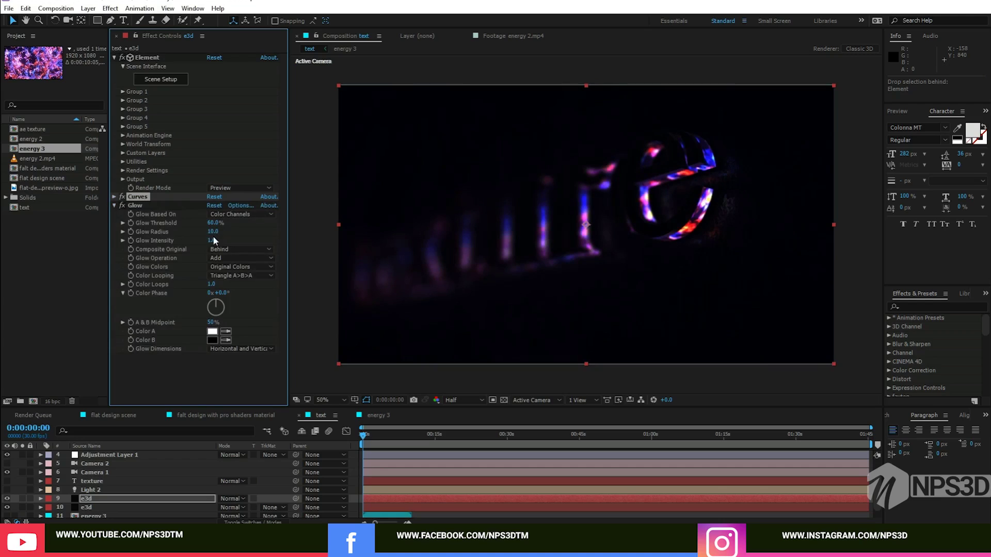
{"action": "mouse_move", "coordinate": [212, 233]}
{"action": "left_mouse_down"}
{"action": "mouse_move", "coordinate": [223, 237]}
{"action": "mouse_move", "coordinate": [189, 241]}
{"action": "mouse_move", "coordinate": [231, 232]}
{"action": "left_mouse_up"}
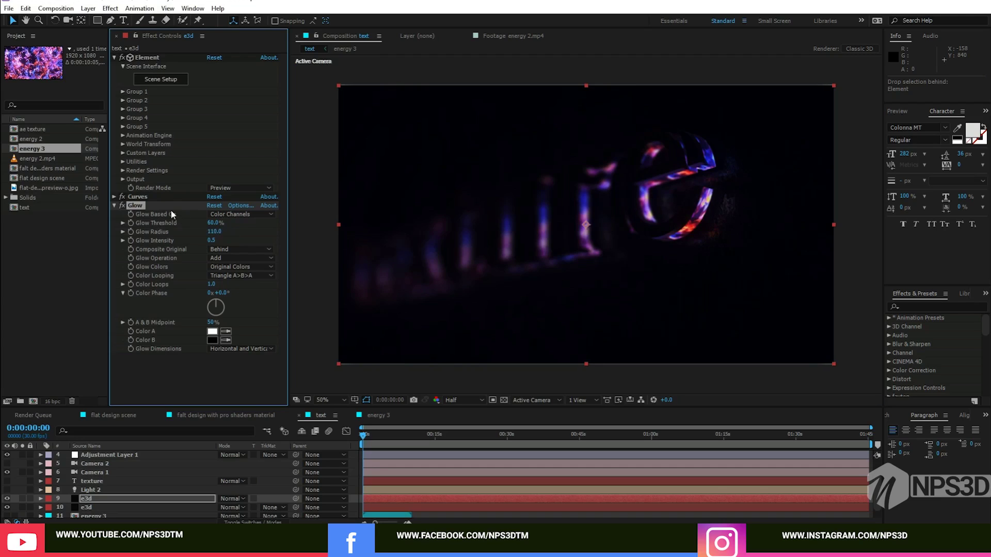
{"action": "key", "text": "ctrl+d"}
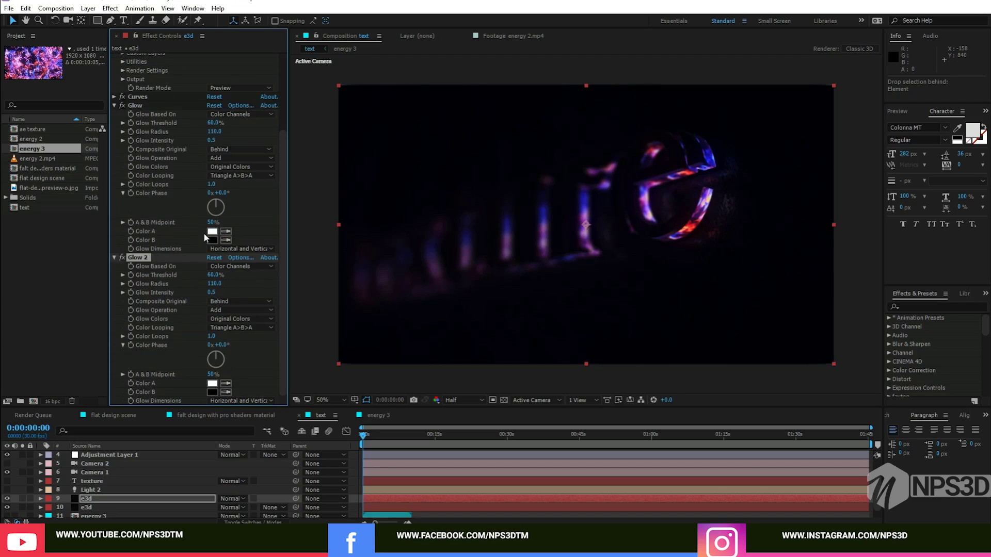
{"action": "left_click_drag", "start_coordinate": [214, 283], "coordinate": [276, 276]}
{"action": "key", "text": "ctrl+d"}
{"action": "key", "text": "ctrl+d"}
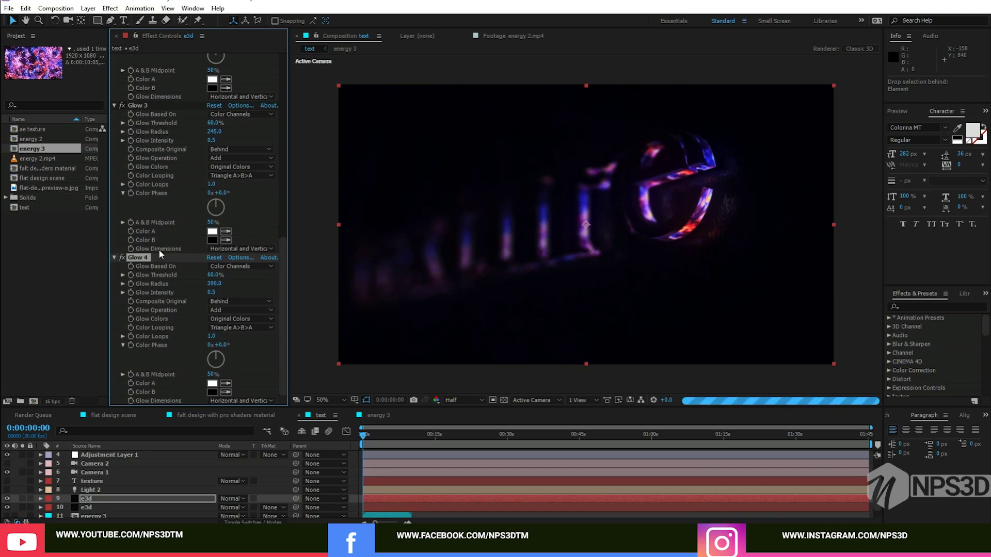
Collapse the first Glow, Glow 2 and the remaining Glow effects in Effect Controls
{"action": "scroll", "coordinate": [159, 250], "scroll_direction": "up", "scroll_amount": 6}
{"action": "scroll", "coordinate": [159, 250], "scroll_direction": "up", "scroll_amount": 5}
{"action": "left_click", "coordinate": [114, 149]}
{"action": "left_click", "coordinate": [113, 158]}
{"action": "left_click", "coordinate": [113, 168]}
{"action": "left_click", "coordinate": [113, 231]}
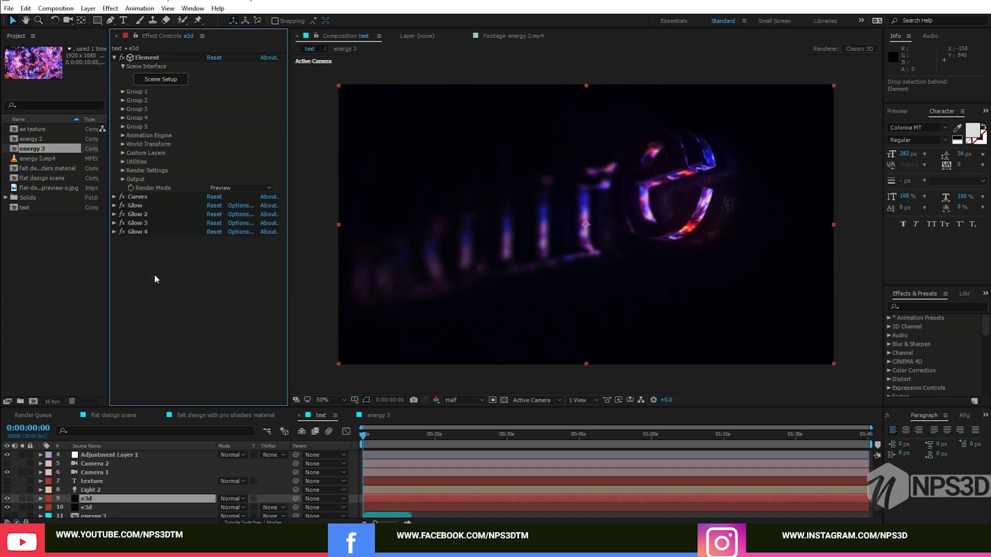
Add Exposure via quick search 'ex', place it between Curves and the first Glow, and set it to 0.80
{"action": "key", "text": "ctrl+space"}
{"action": "type", "text": "ex"}
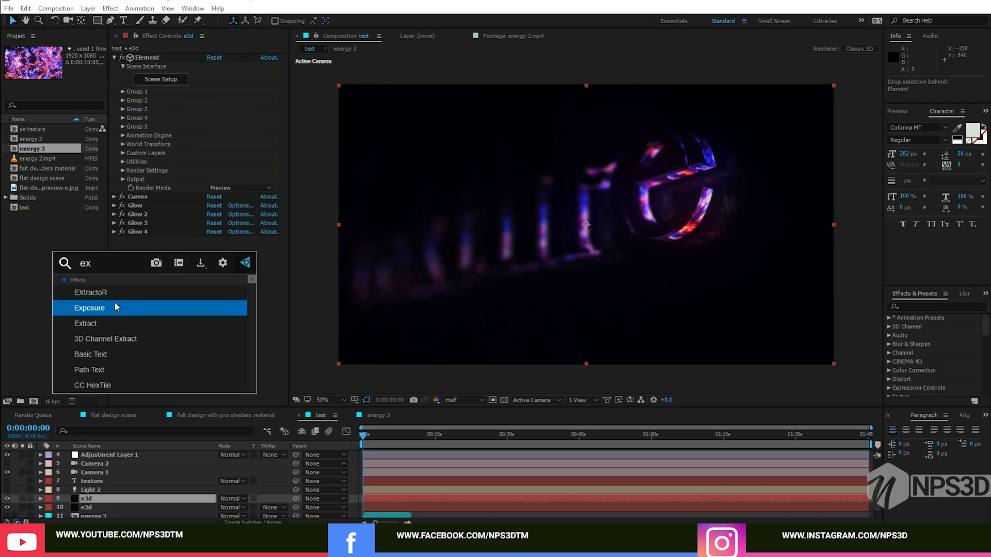
{"action": "left_click", "coordinate": [115, 306]}
{"action": "left_click_drag", "start_coordinate": [129, 239], "coordinate": [157, 203]}
{"action": "left_click_drag", "start_coordinate": [213, 234], "coordinate": [226, 232]}
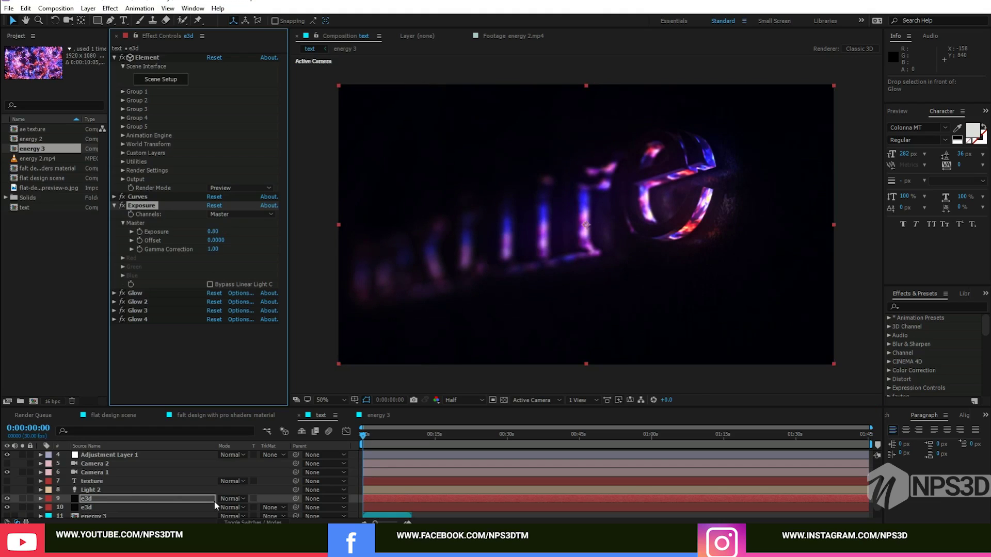
Set the upper e3d layer's blend mode to Add, then toggle its visibility to compare
{"action": "left_click", "coordinate": [231, 498]}
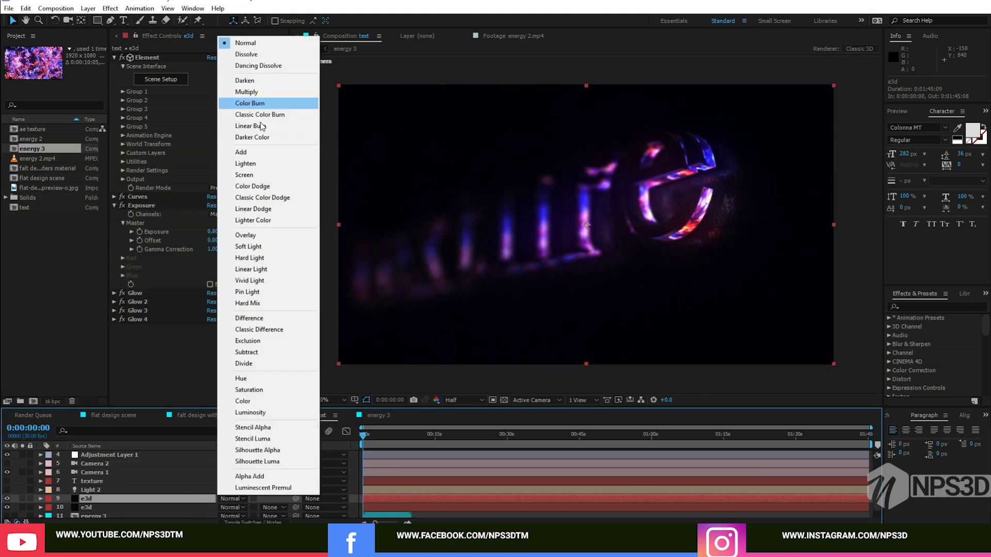
{"action": "left_click", "coordinate": [252, 151]}
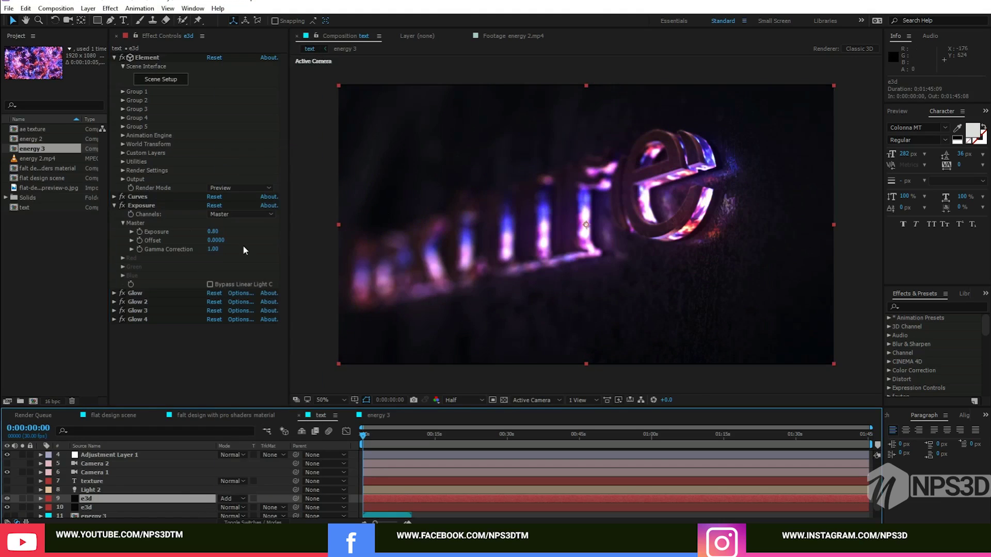
{"action": "left_click", "coordinate": [115, 206]}
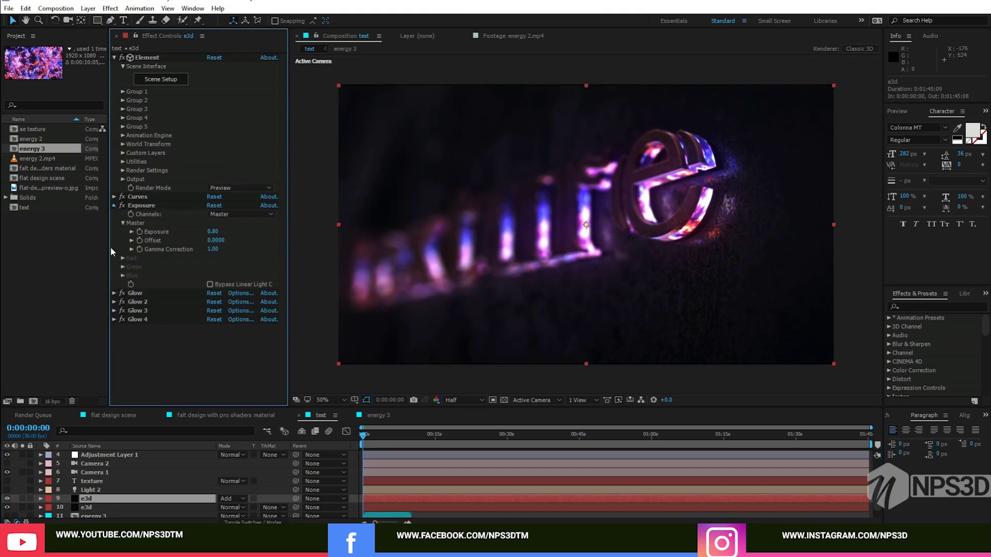
{"action": "left_click", "coordinate": [6, 499]}
{"action": "left_click", "coordinate": [6, 498]}
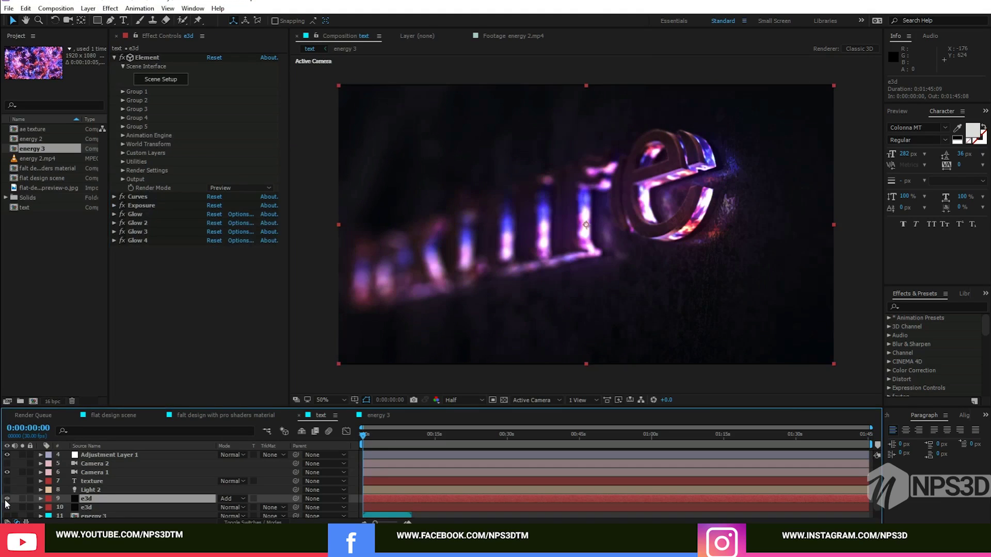
Compare the look with and without Exposure, leaving the Exposure effect disabled
{"action": "left_click", "coordinate": [122, 205]}
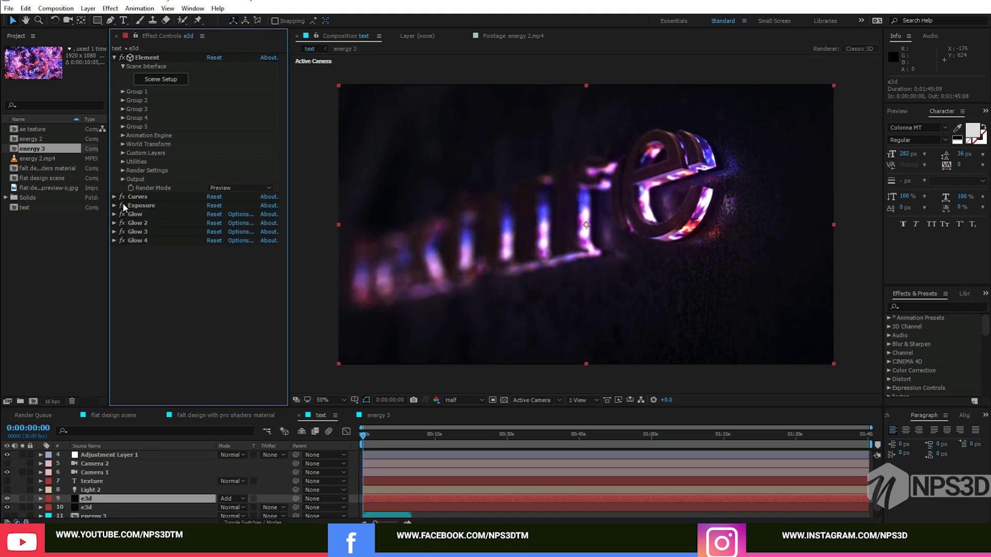
{"action": "left_click", "coordinate": [123, 205]}
{"action": "scroll", "coordinate": [209, 465], "scroll_direction": "down", "scroll_amount": 1}
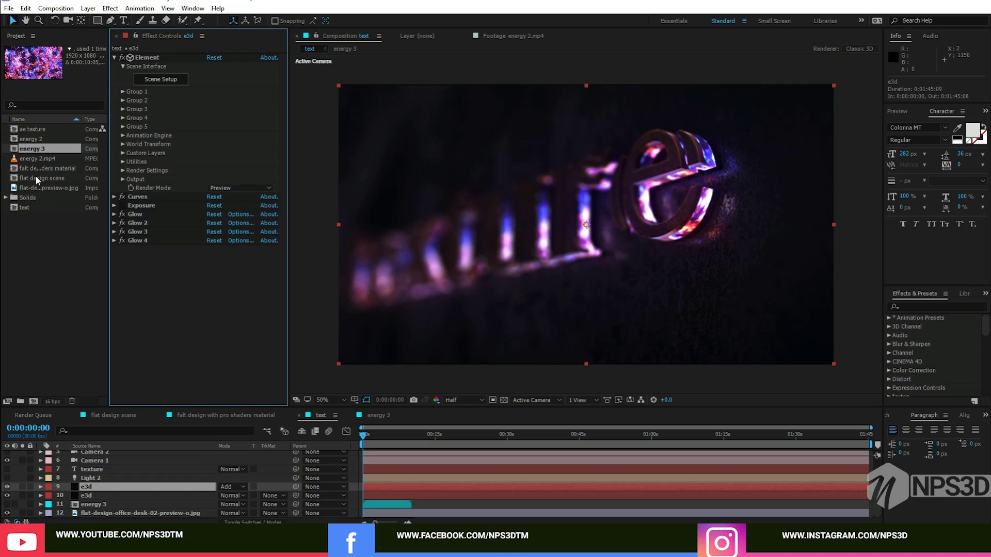
{"action": "left_click", "coordinate": [57, 158]}
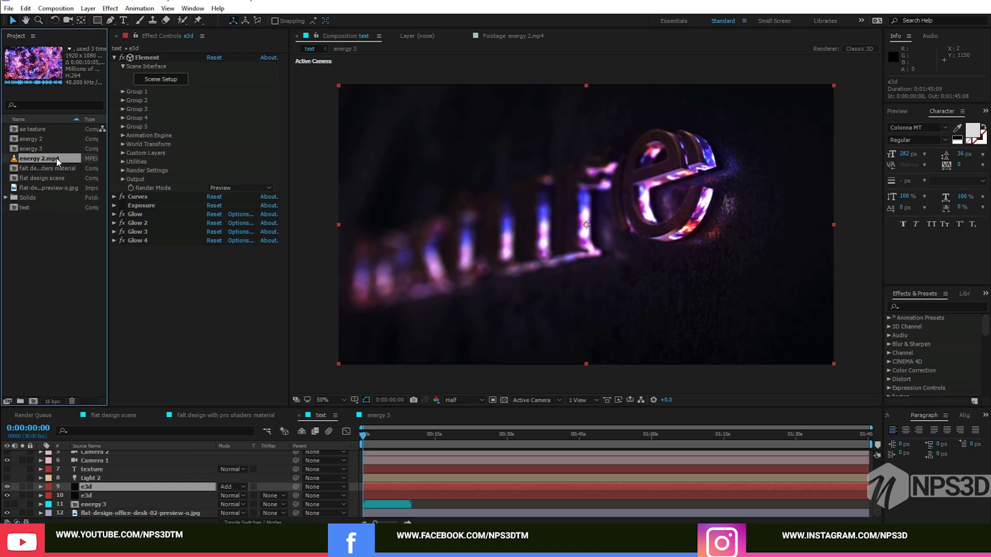
{"action": "left_click", "coordinate": [379, 415]}
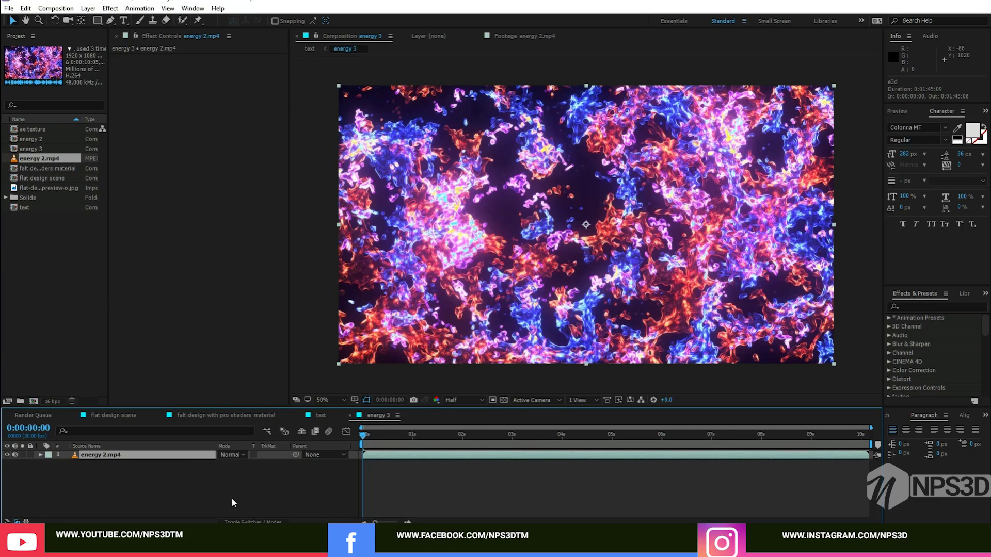
{"action": "left_click", "coordinate": [194, 504]}
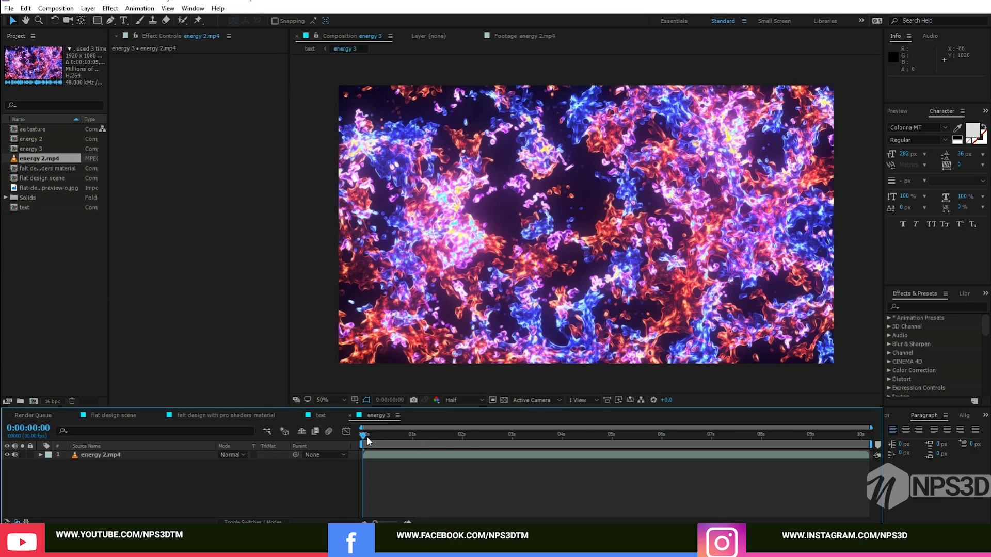
{"action": "left_click_drag", "start_coordinate": [368, 440], "coordinate": [867, 438]}
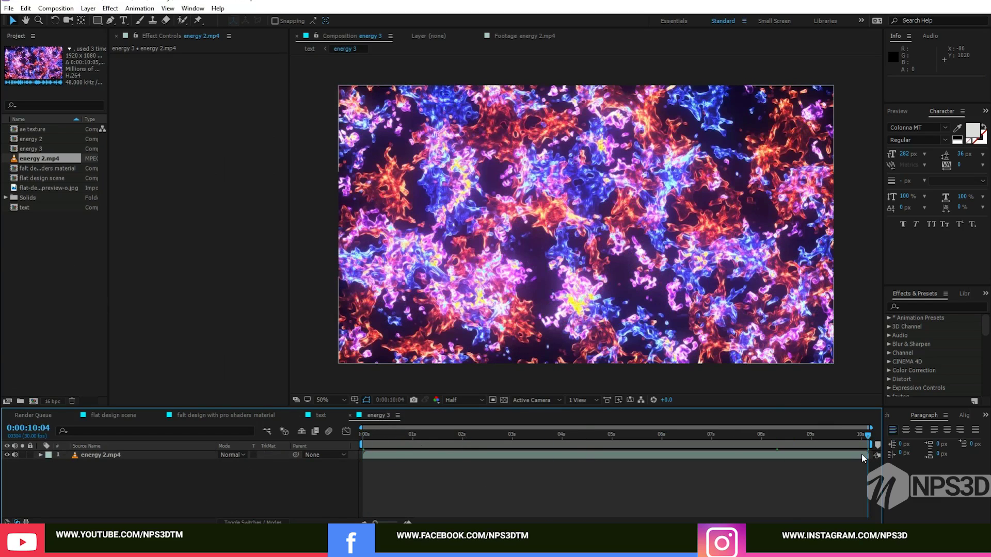
{"action": "left_click", "coordinate": [319, 415]}
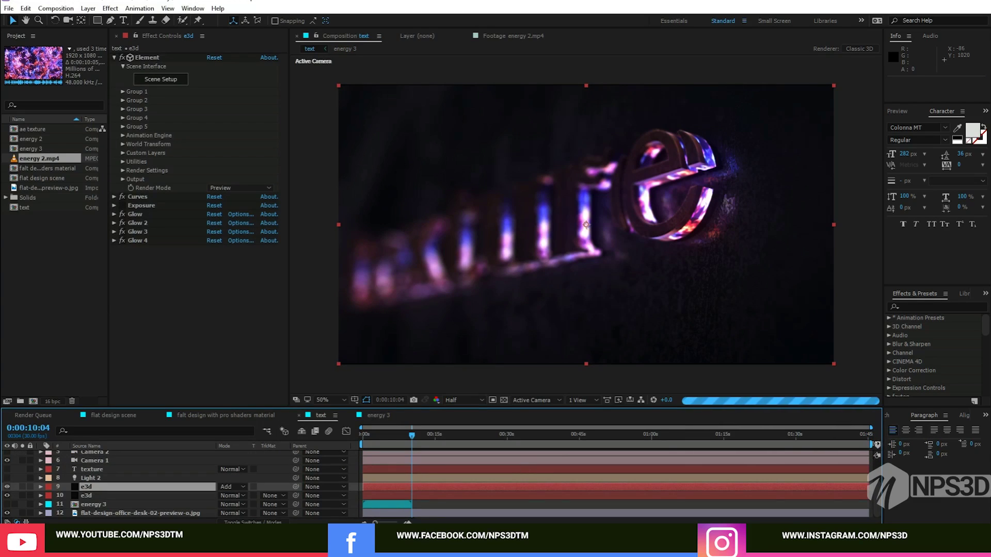
{"action": "left_click", "coordinate": [393, 436]}
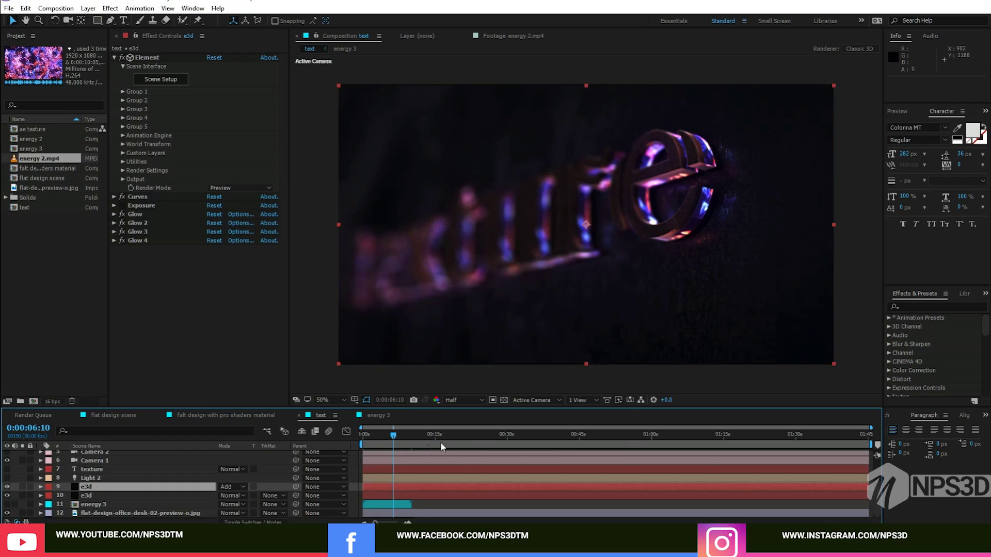
{"action": "left_click", "coordinate": [380, 416]}
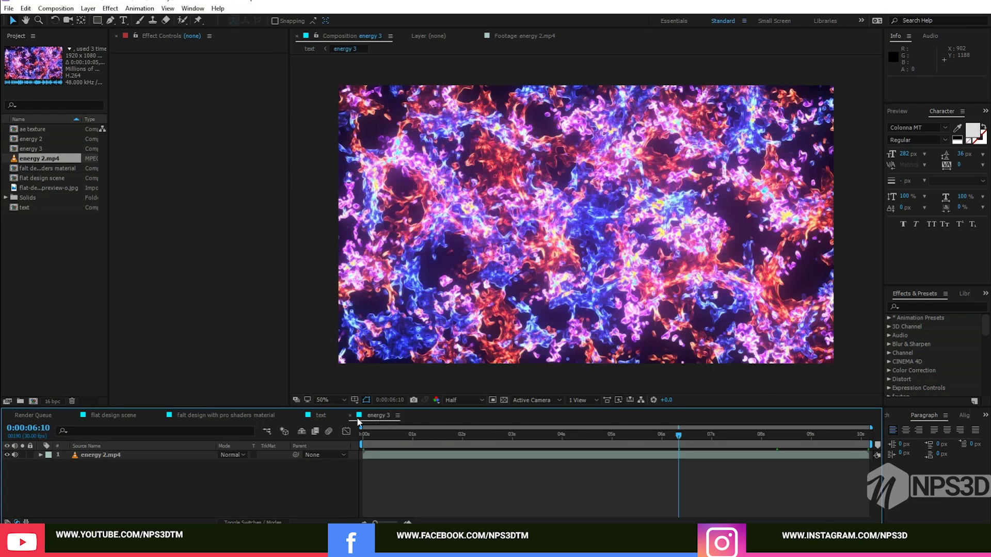
{"action": "left_click", "coordinate": [330, 415]}
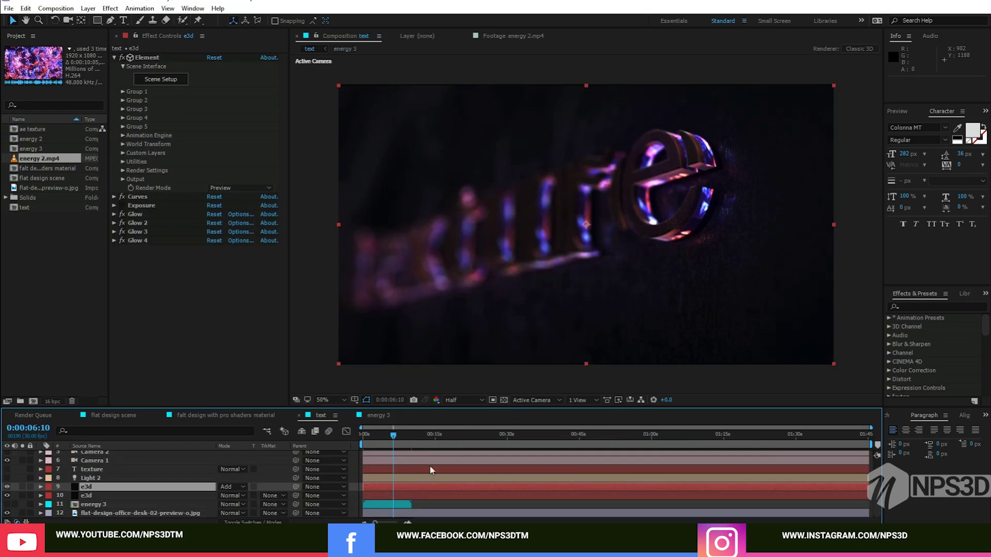
{"action": "left_click", "coordinate": [376, 416]}
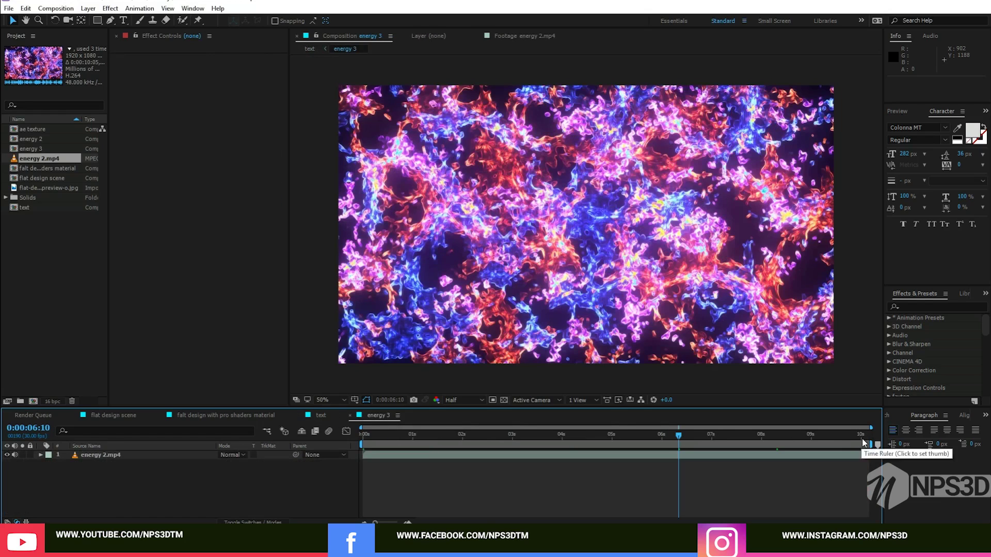
{"action": "left_click", "coordinate": [862, 441]}
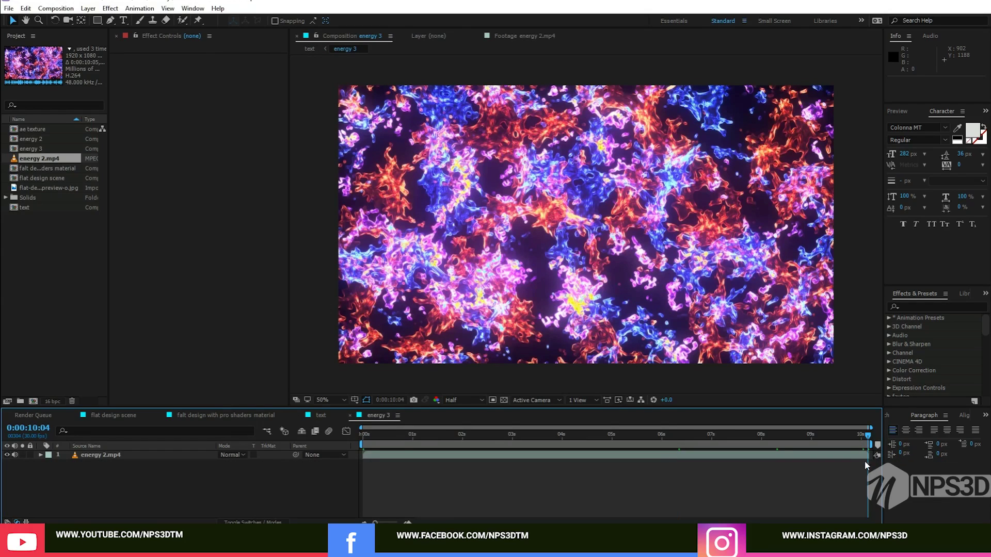
{"action": "left_click", "coordinate": [320, 414]}
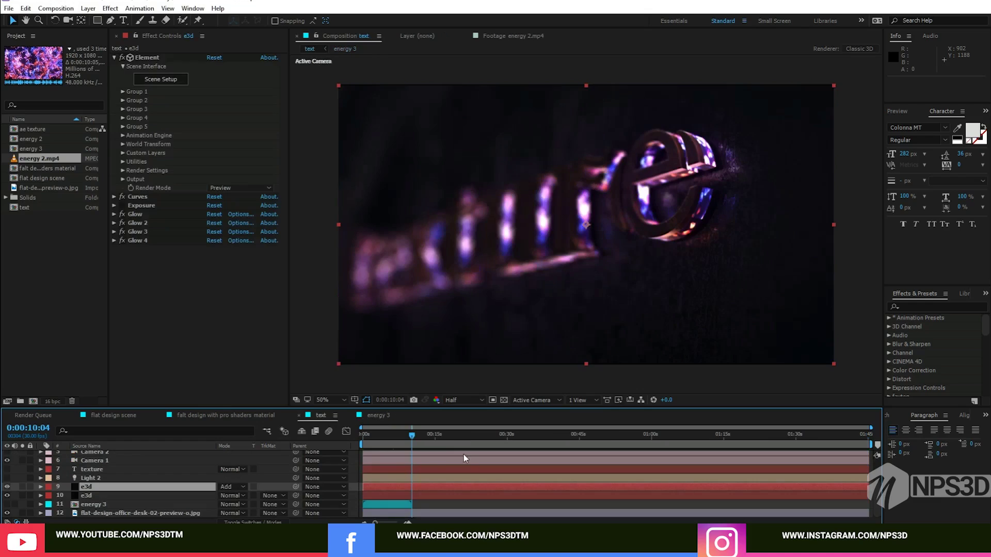
{"action": "left_click_drag", "start_coordinate": [413, 434], "coordinate": [417, 436]}
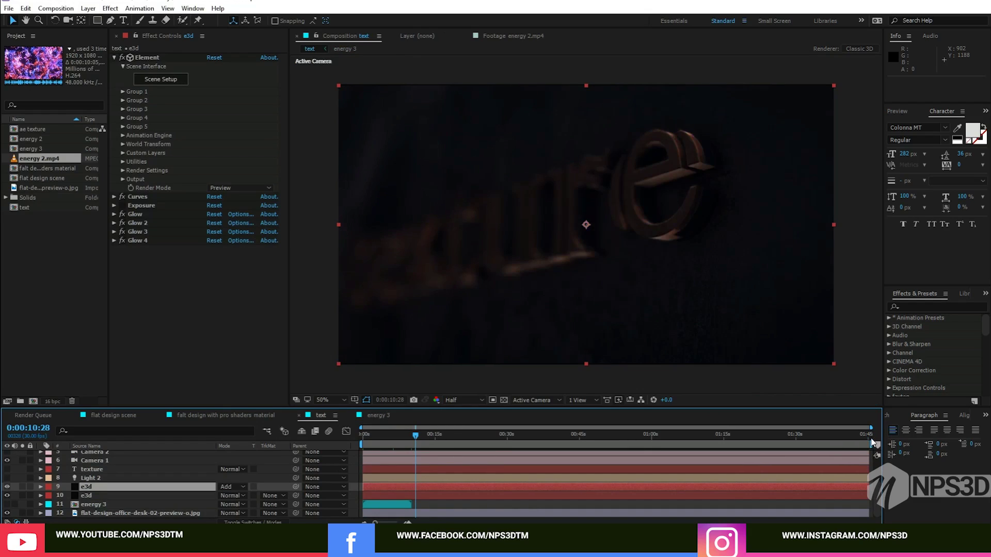
{"action": "left_click", "coordinate": [406, 504]}
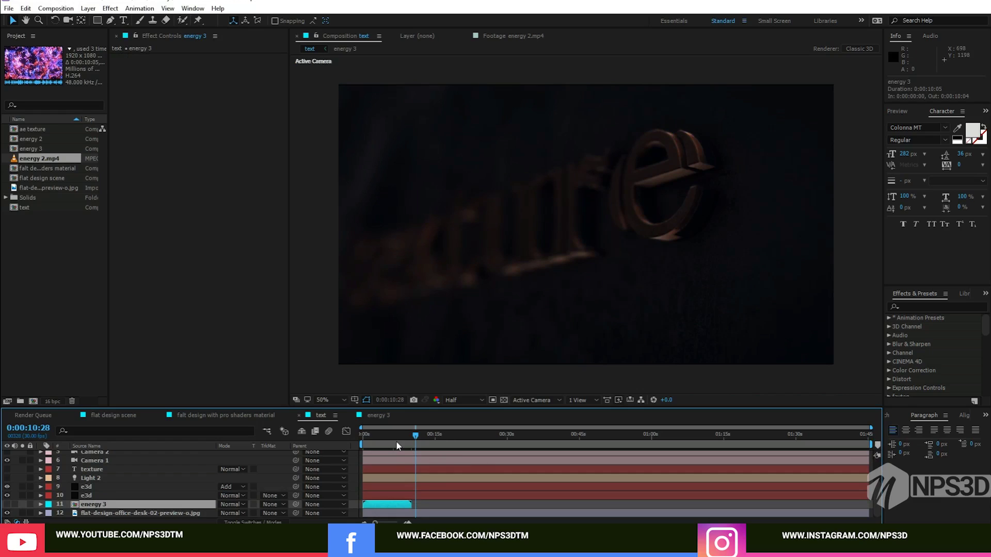
{"action": "left_click", "coordinate": [379, 415]}
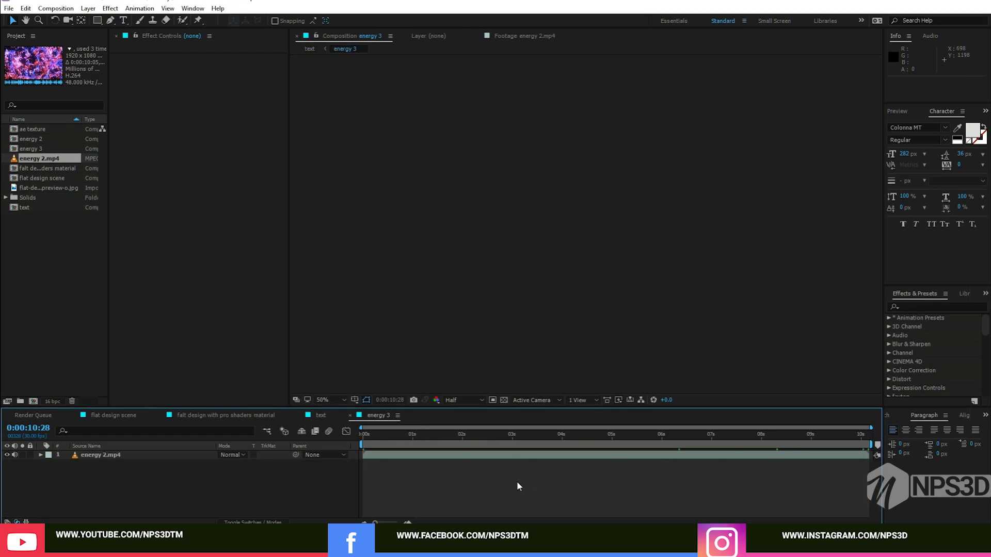
{"action": "left_click", "coordinate": [720, 456]}
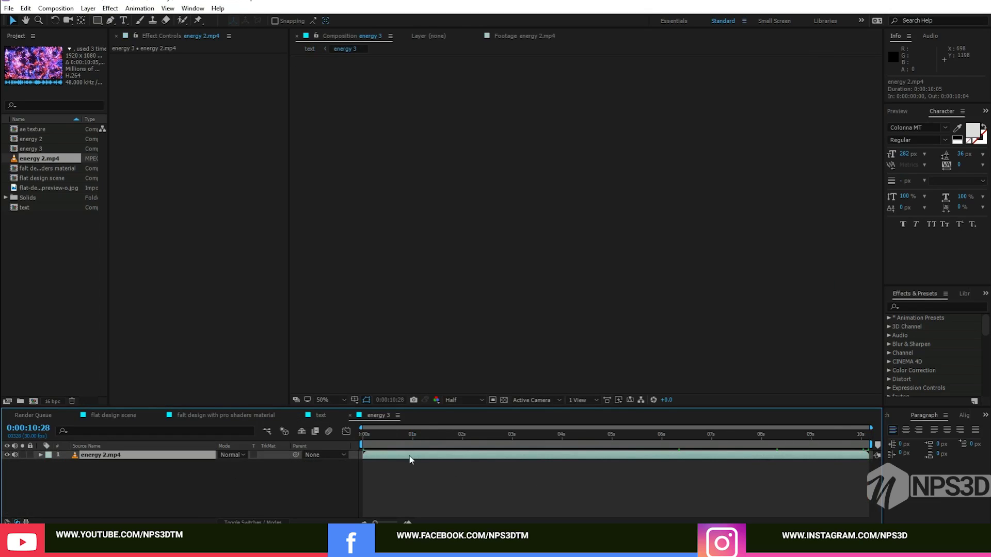
{"action": "left_click", "coordinate": [321, 415]}
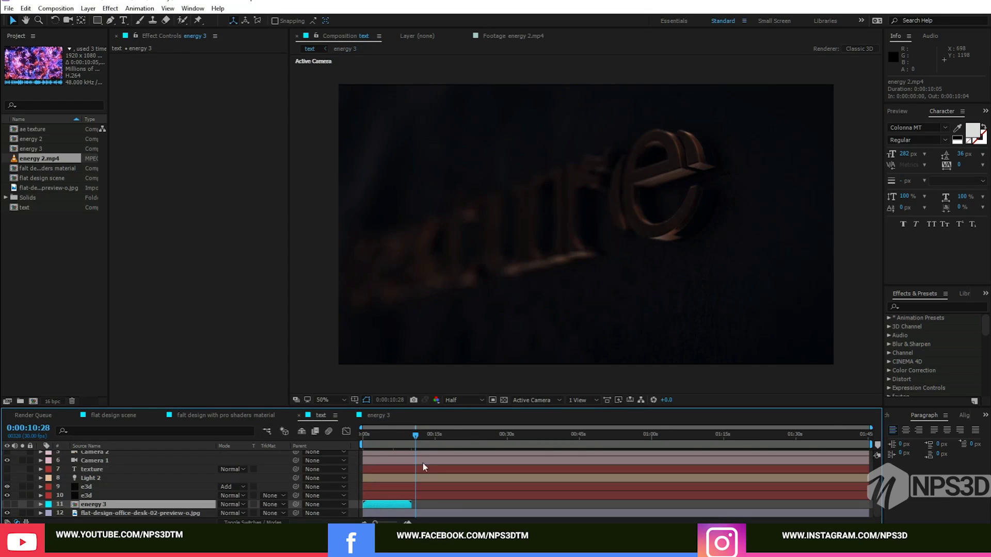
{"action": "left_click", "coordinate": [392, 439]}
{"action": "left_click_drag", "start_coordinate": [391, 438], "coordinate": [348, 438]}
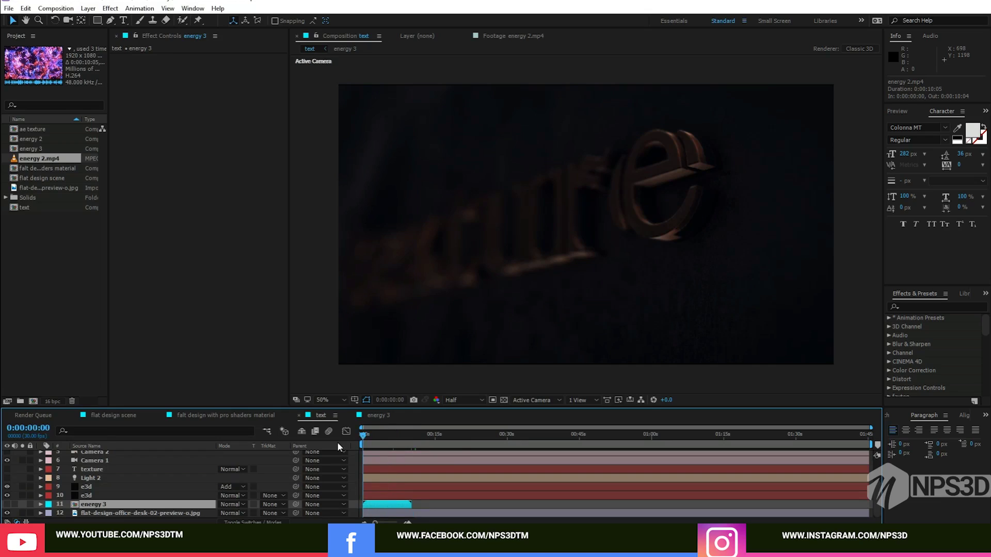